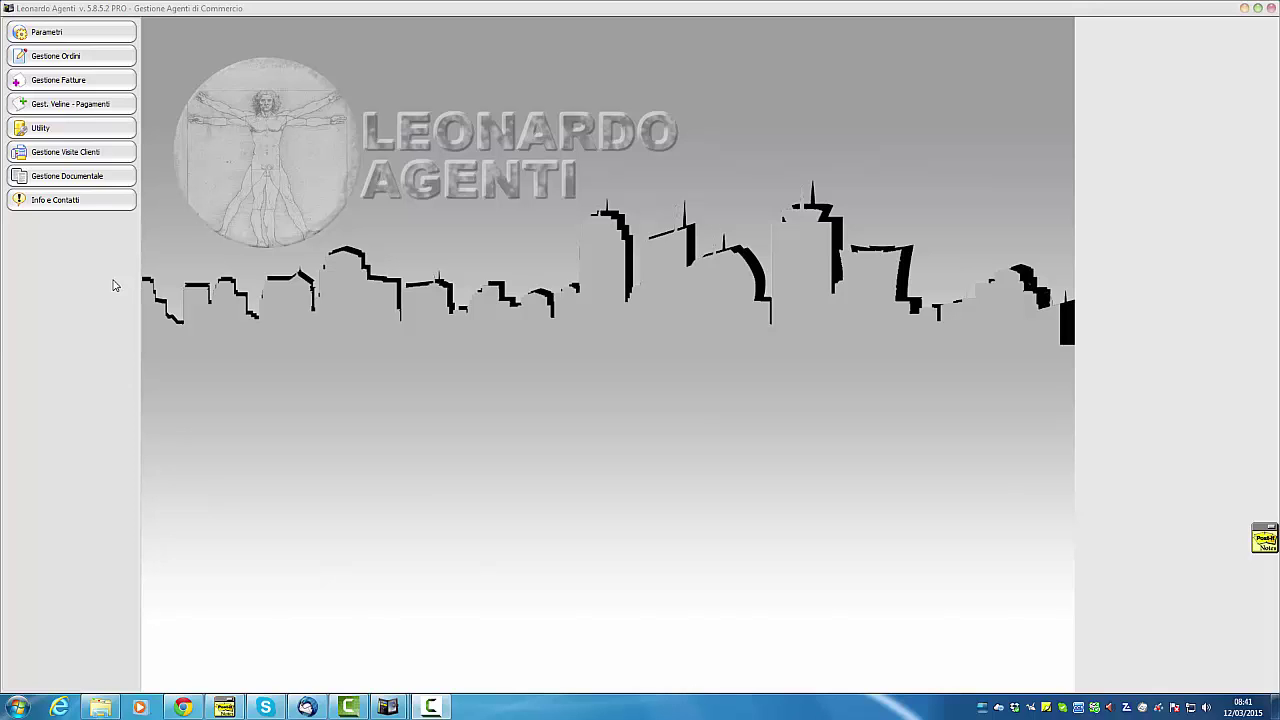
Step: Open the principal companies' records and display the article price list of Adriatica Liquori Sas
click(101, 37)
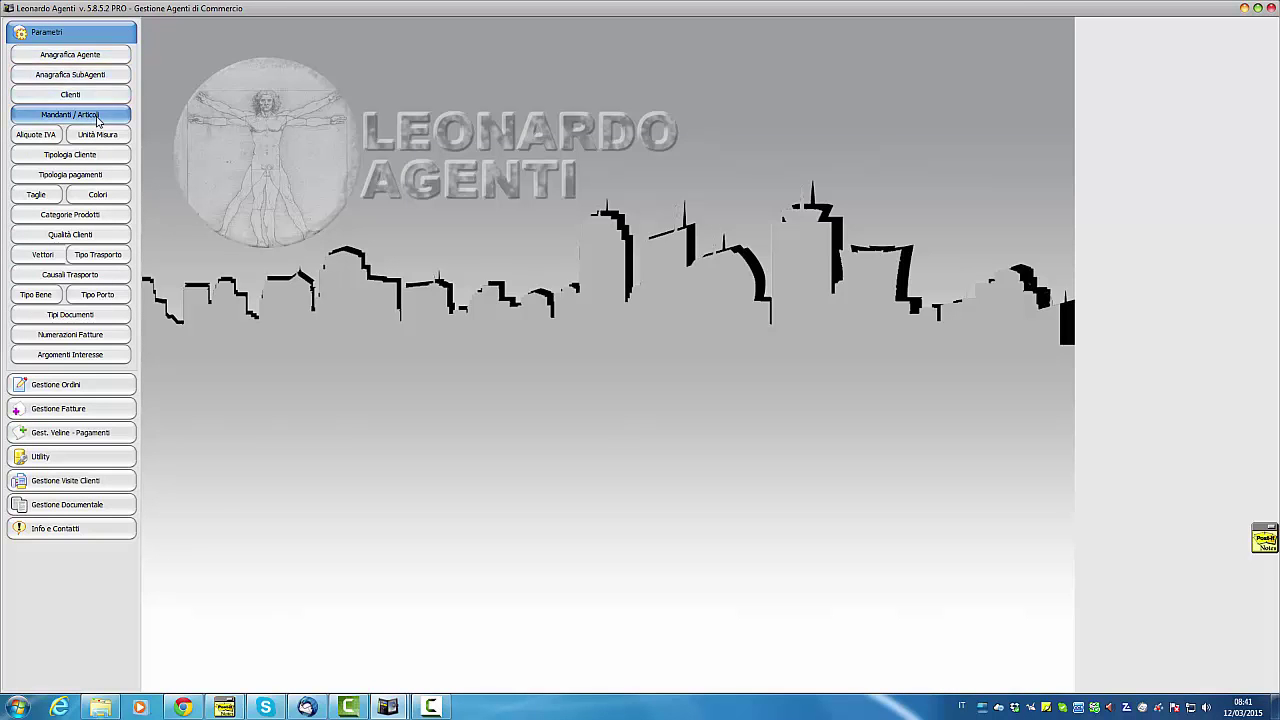
click(97, 118)
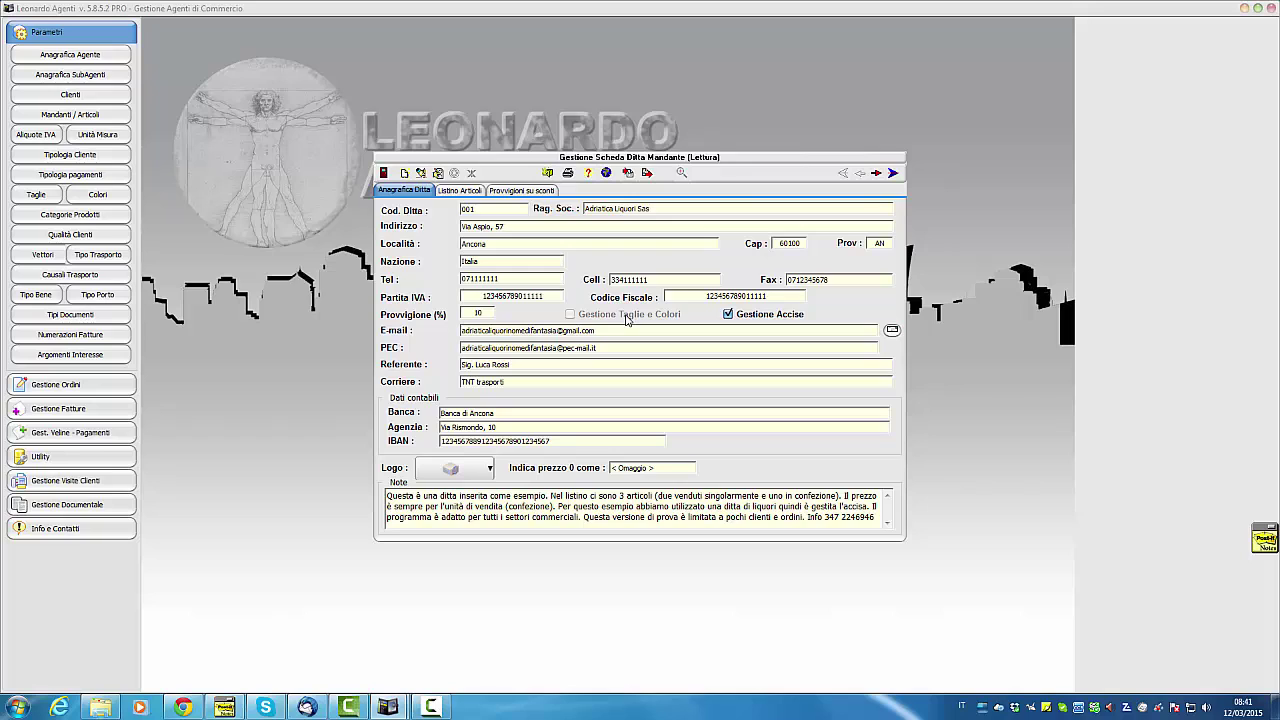
click(462, 192)
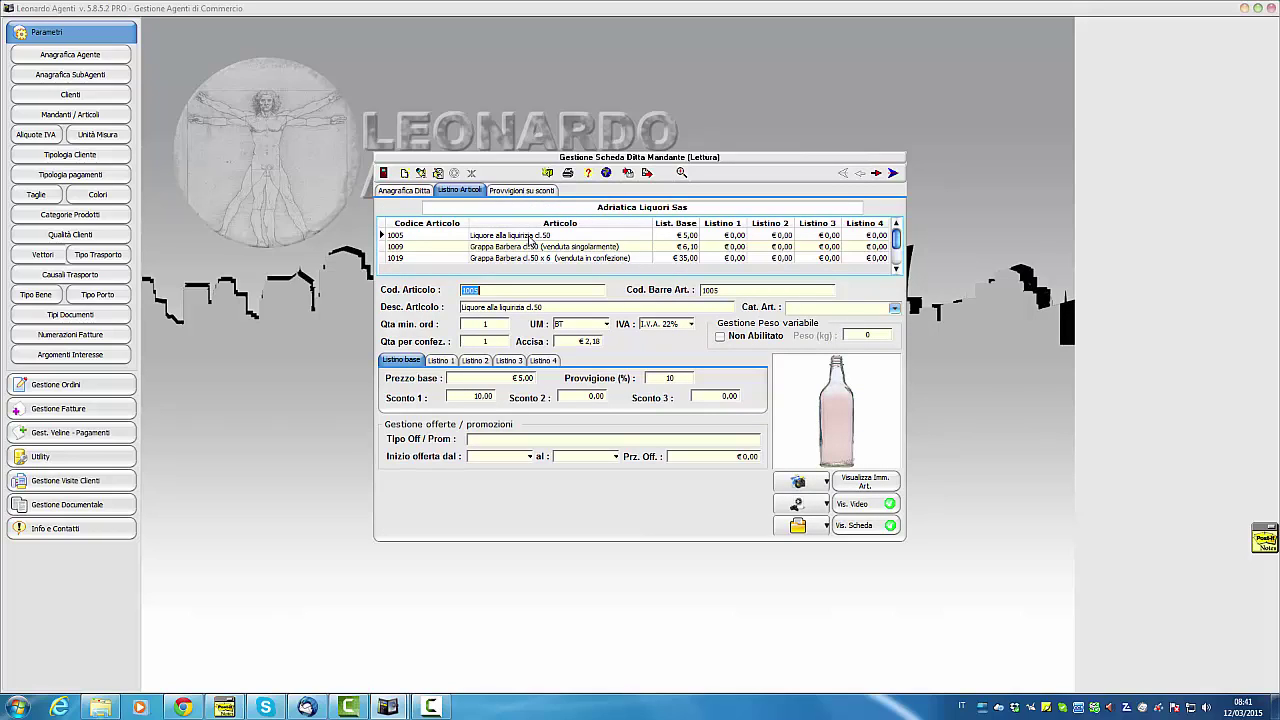
Step: Review the details of articles 1005, 1009 and 1019 in the price list, comparing unit, pack quantity and excise
click(530, 237)
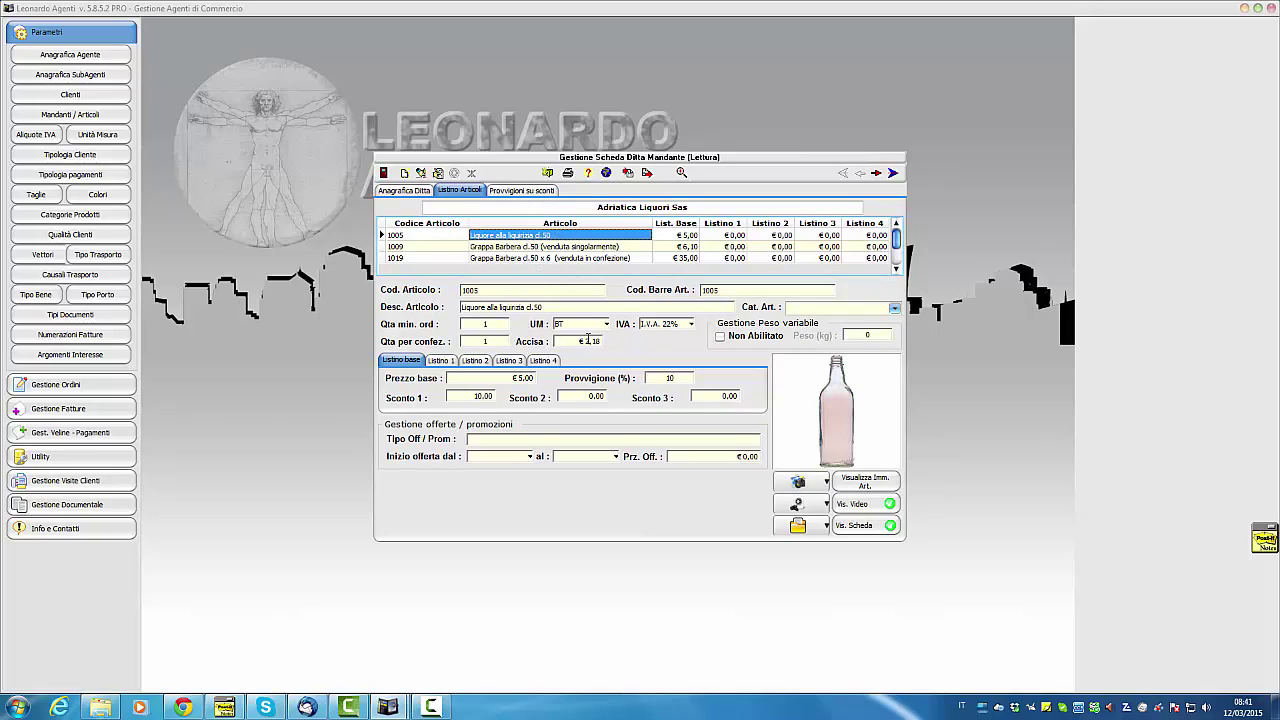
click(562, 249)
click(567, 259)
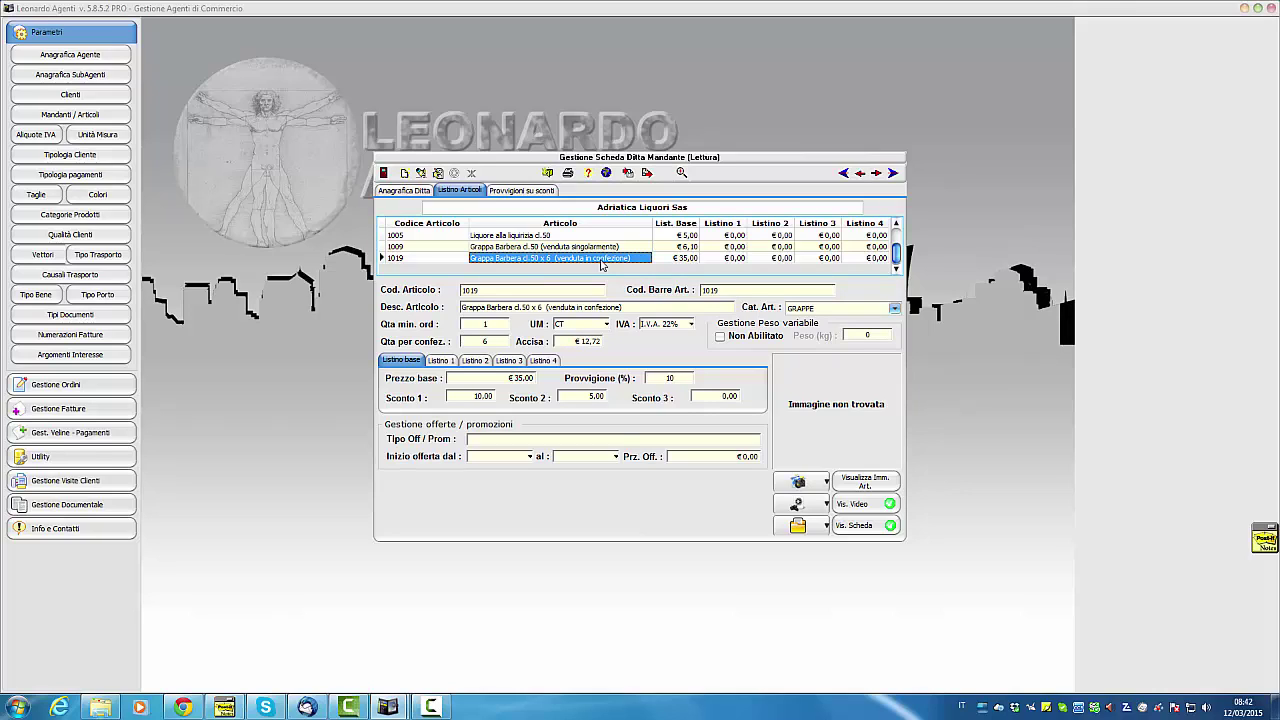
click(549, 246)
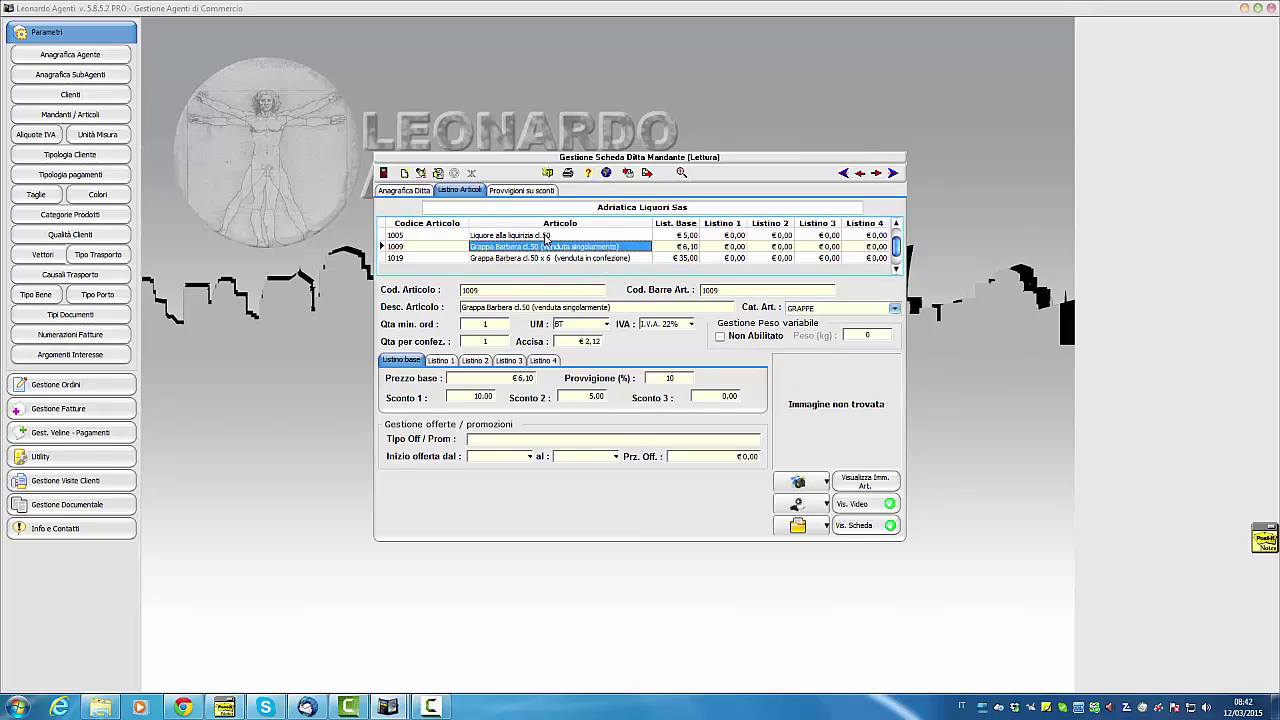
click(548, 235)
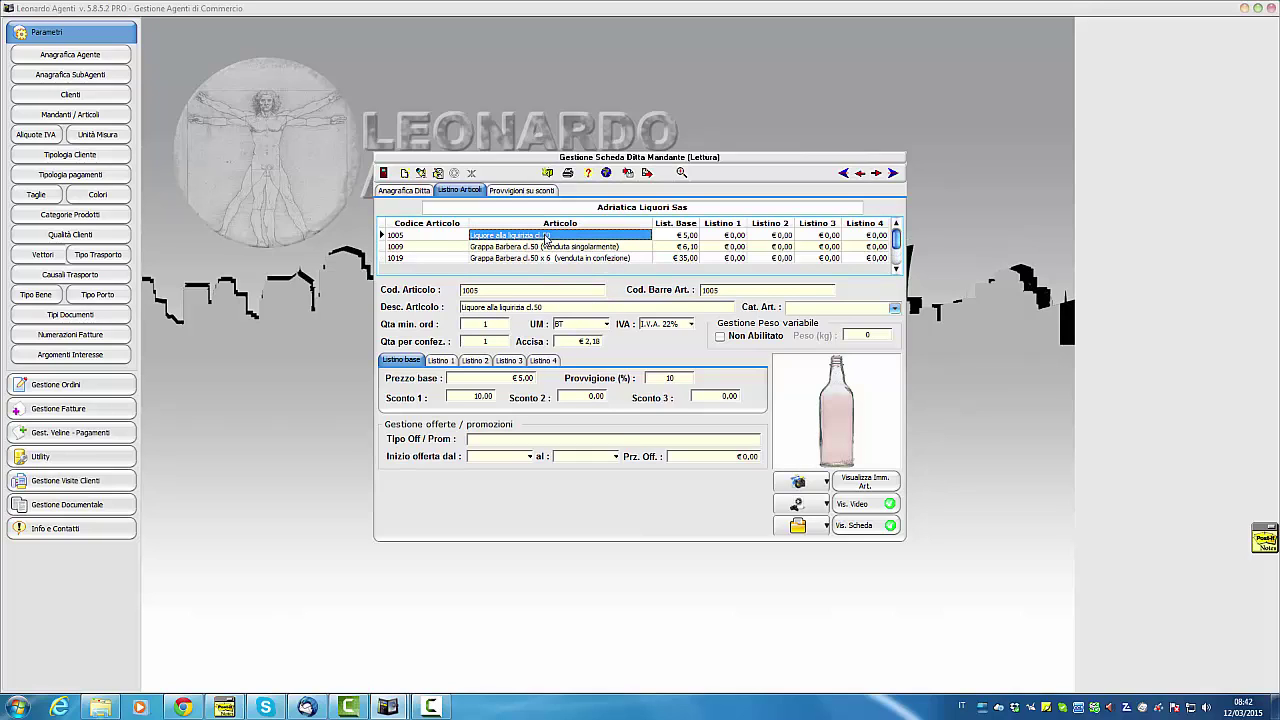
click(545, 246)
Step: View the image of article 1005, Liquore alla liquirizia cl.50, fitted to the viewer, and close it
click(540, 236)
click(862, 489)
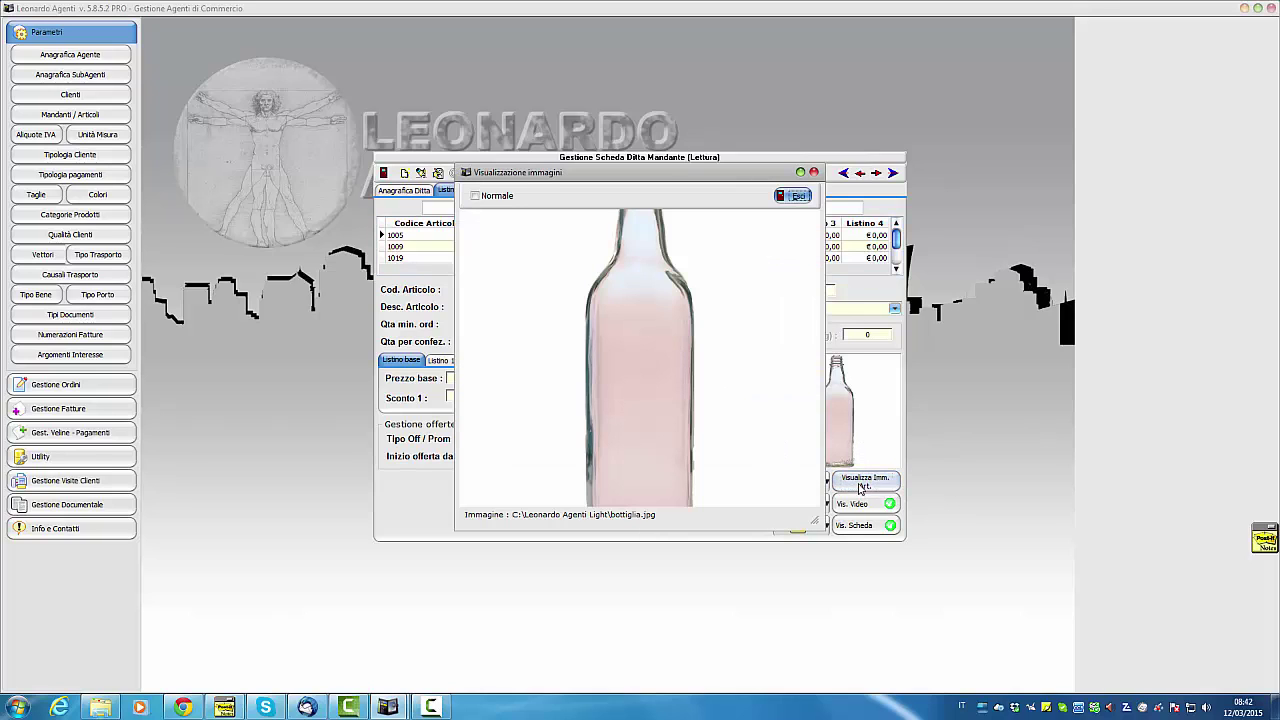
click(509, 199)
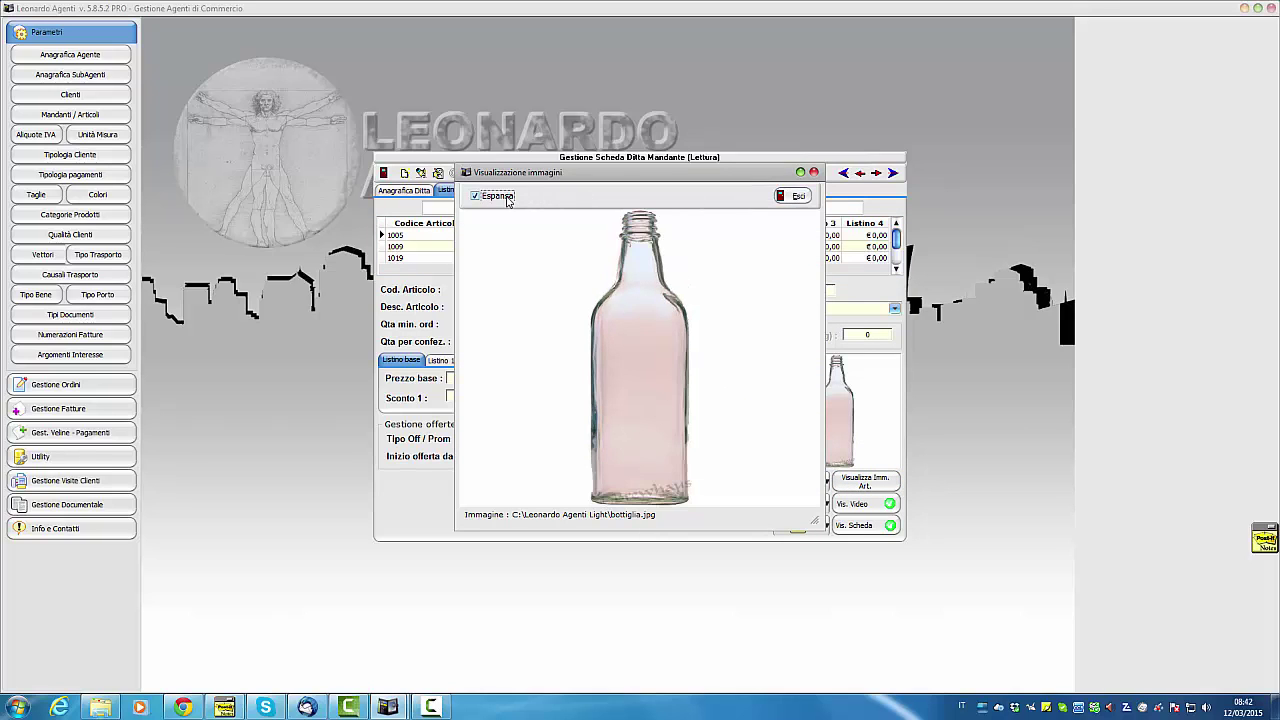
click(795, 196)
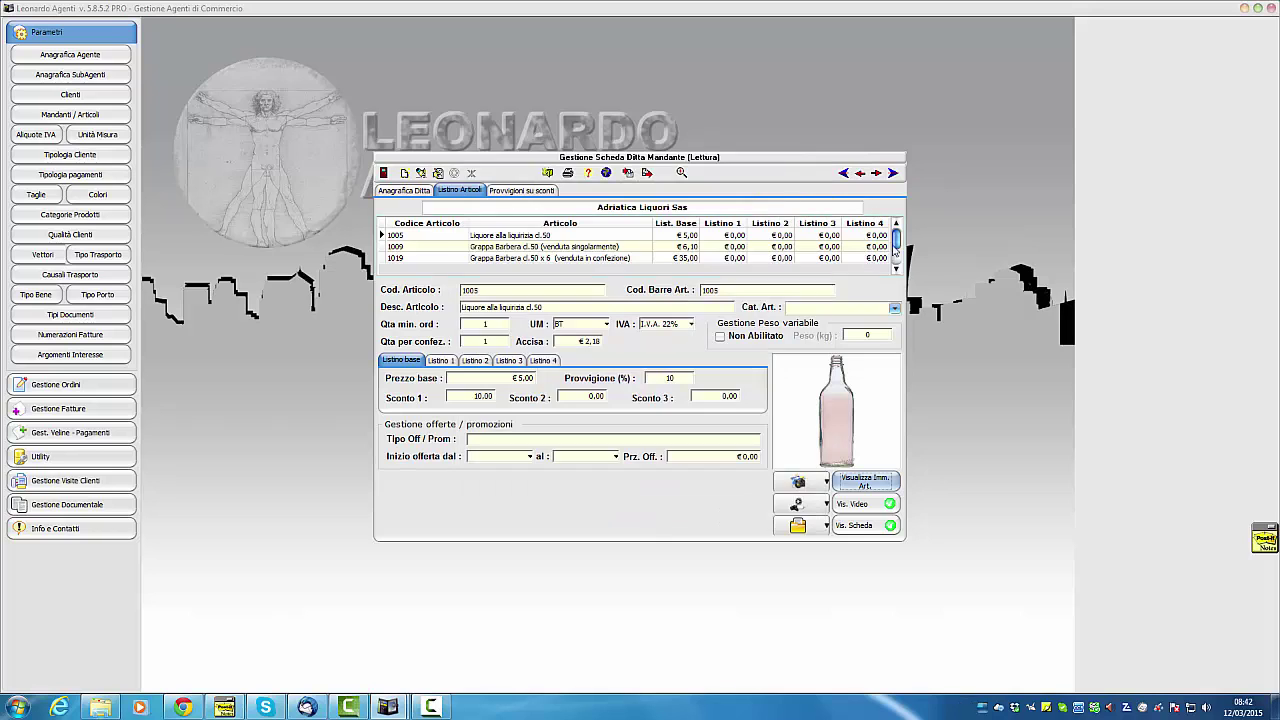
Step: Play the video attached to article 1005 and view its technical sheet, closing each one after viewing
click(872, 506)
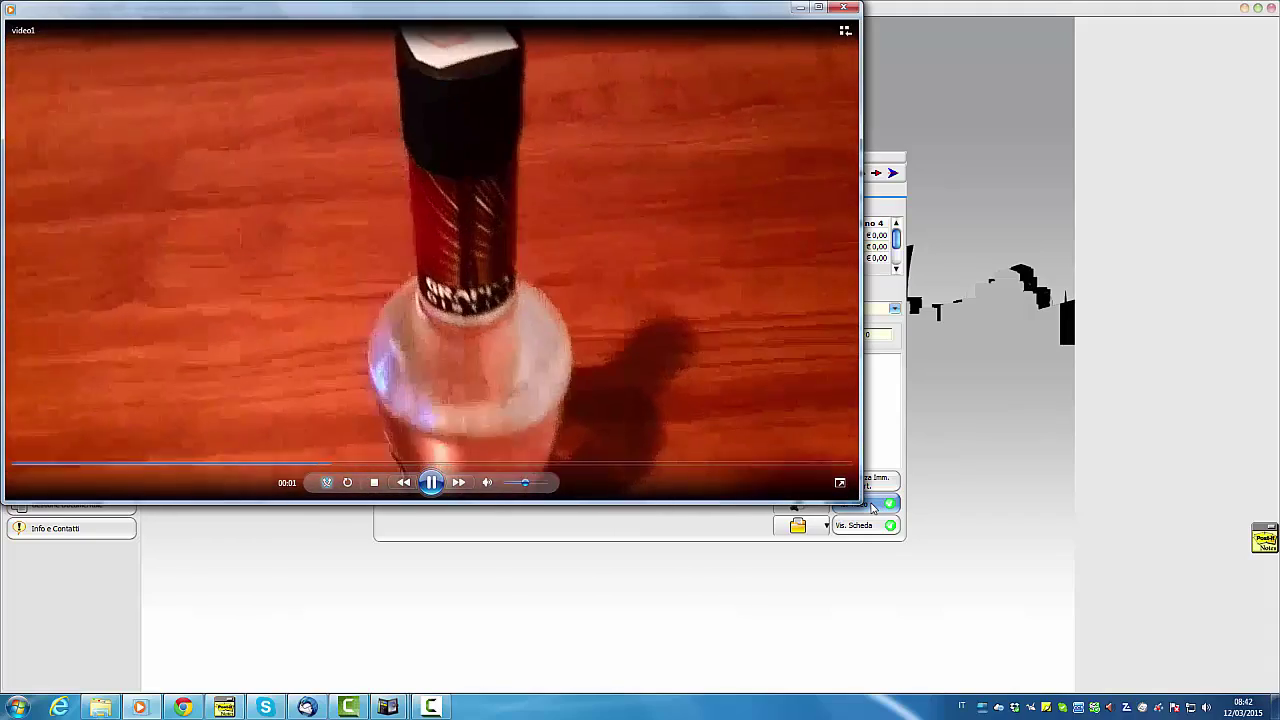
click(845, 8)
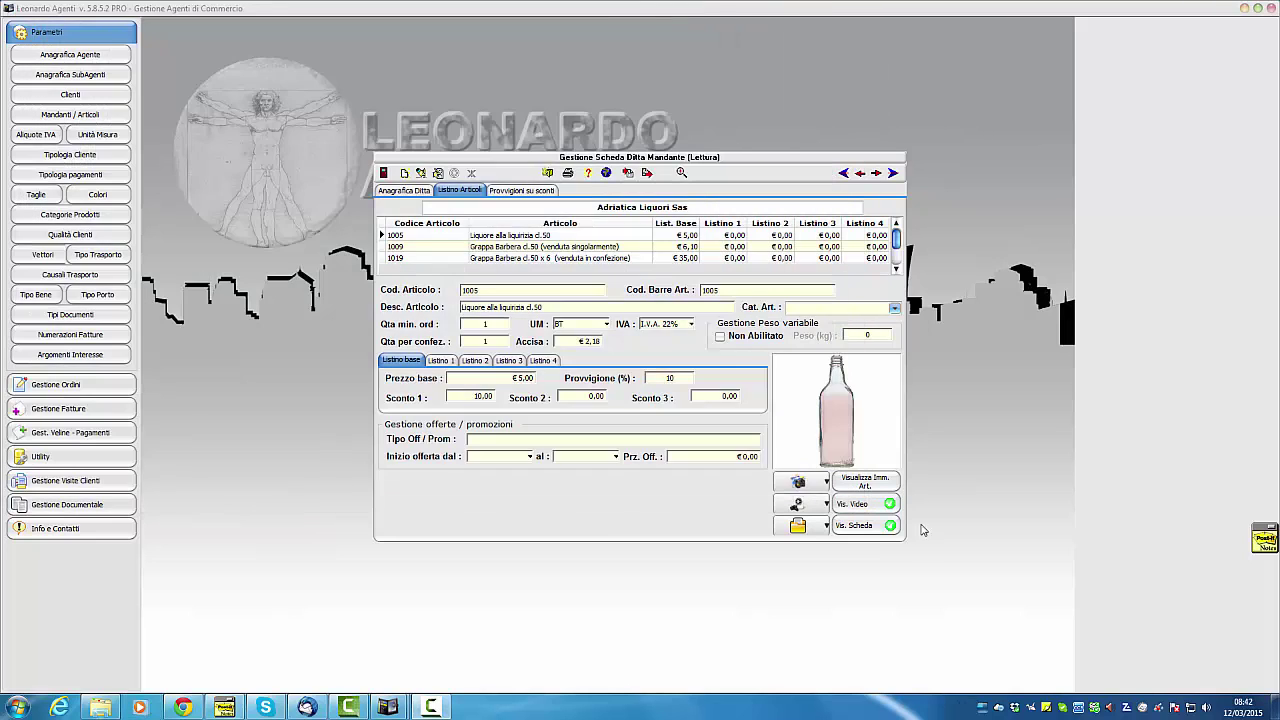
click(871, 531)
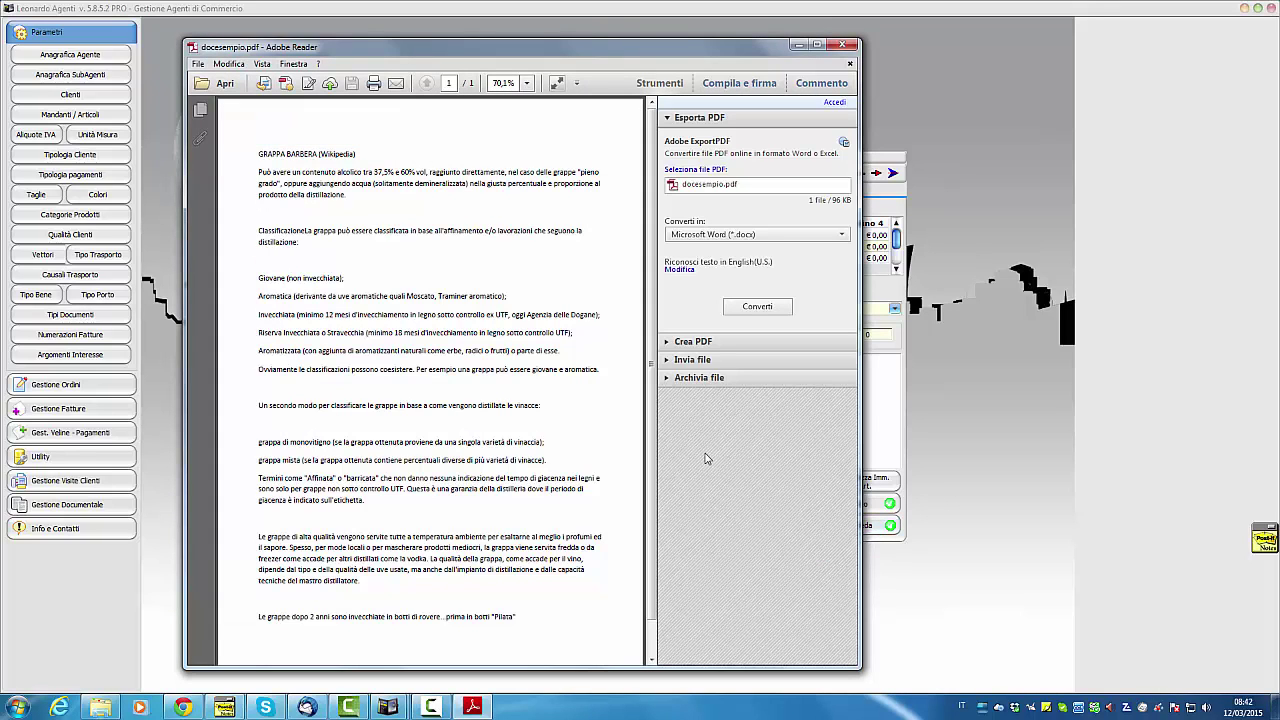
click(842, 45)
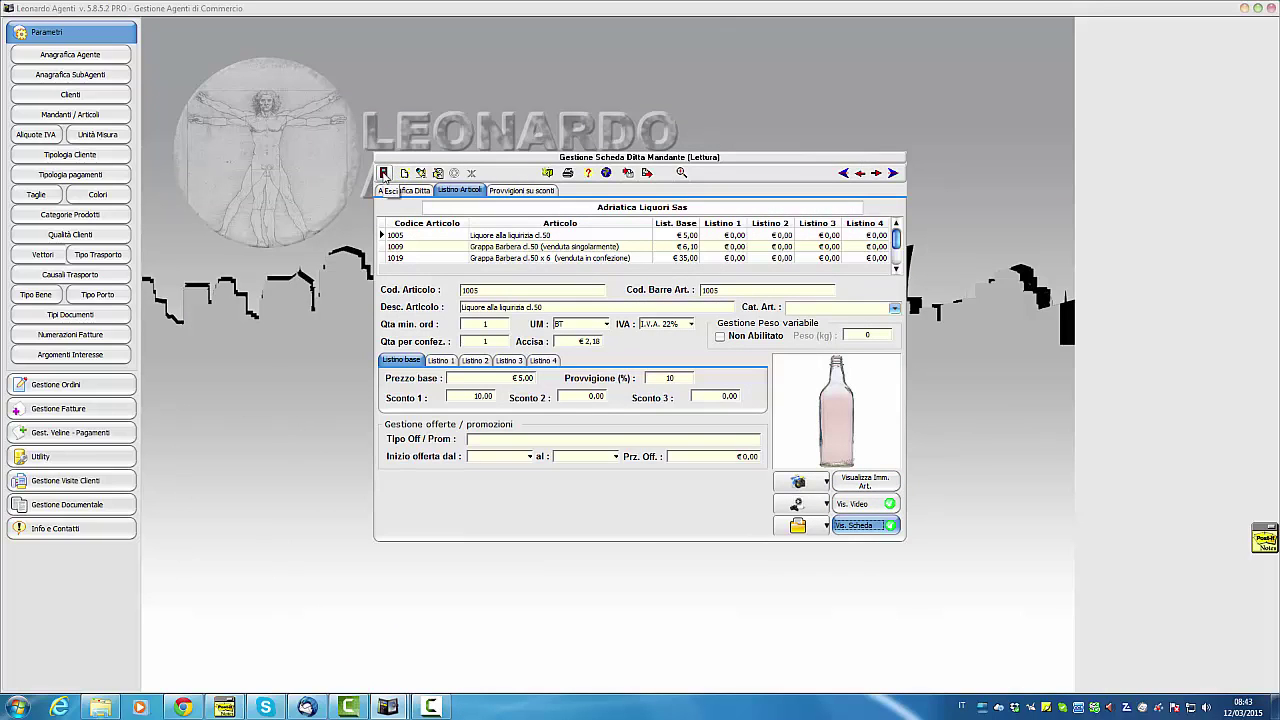
Step: Close the company record, open the Bar Tre Archi order in order management, and examine its article lines
click(383, 174)
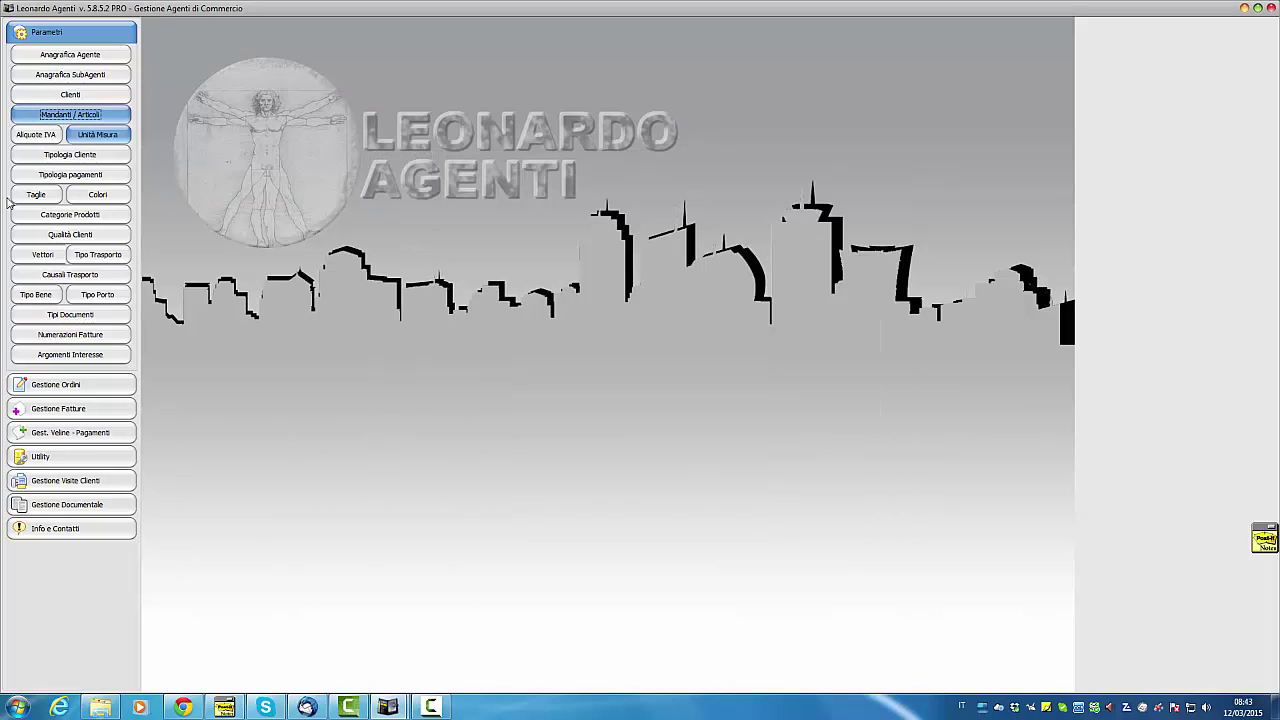
click(84, 384)
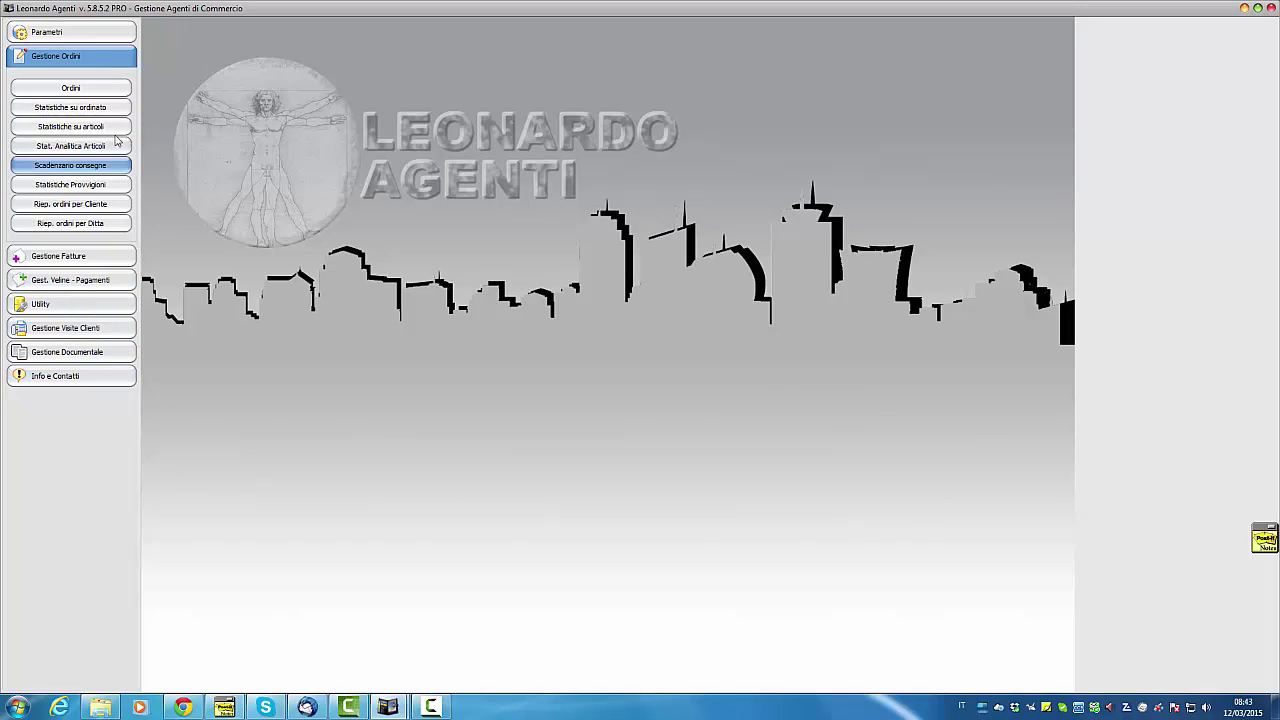
click(85, 90)
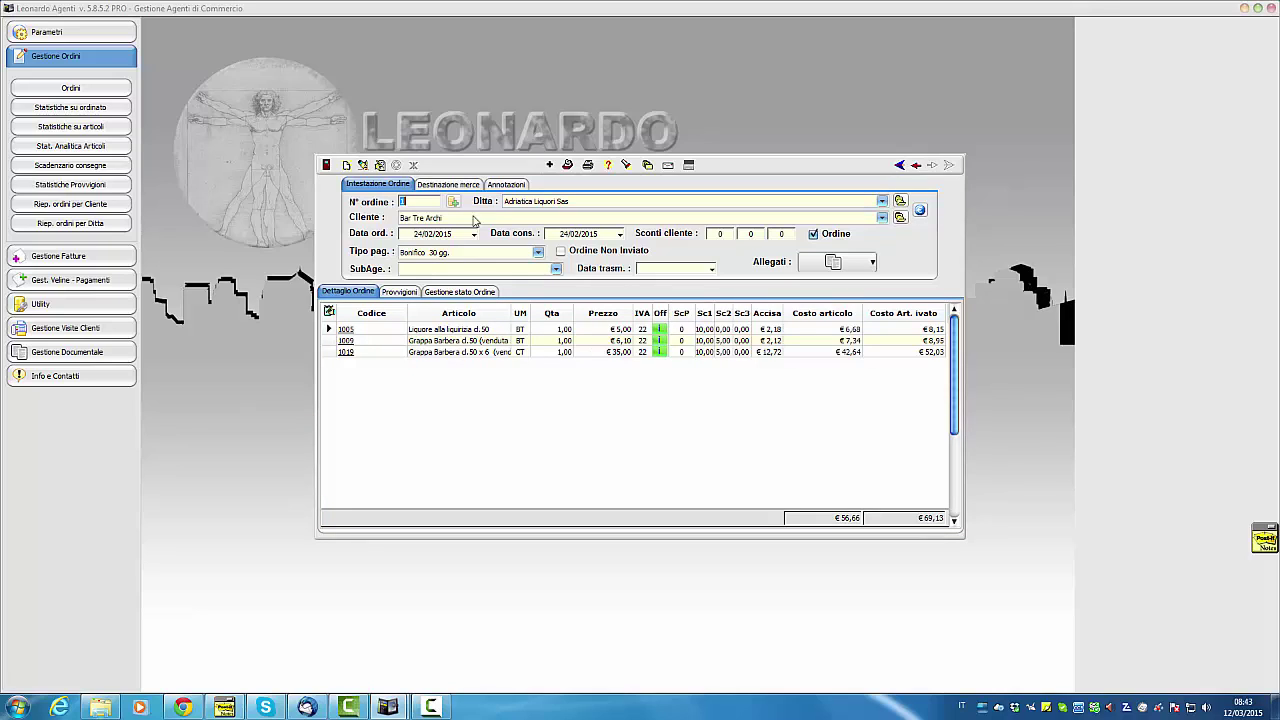
click(469, 334)
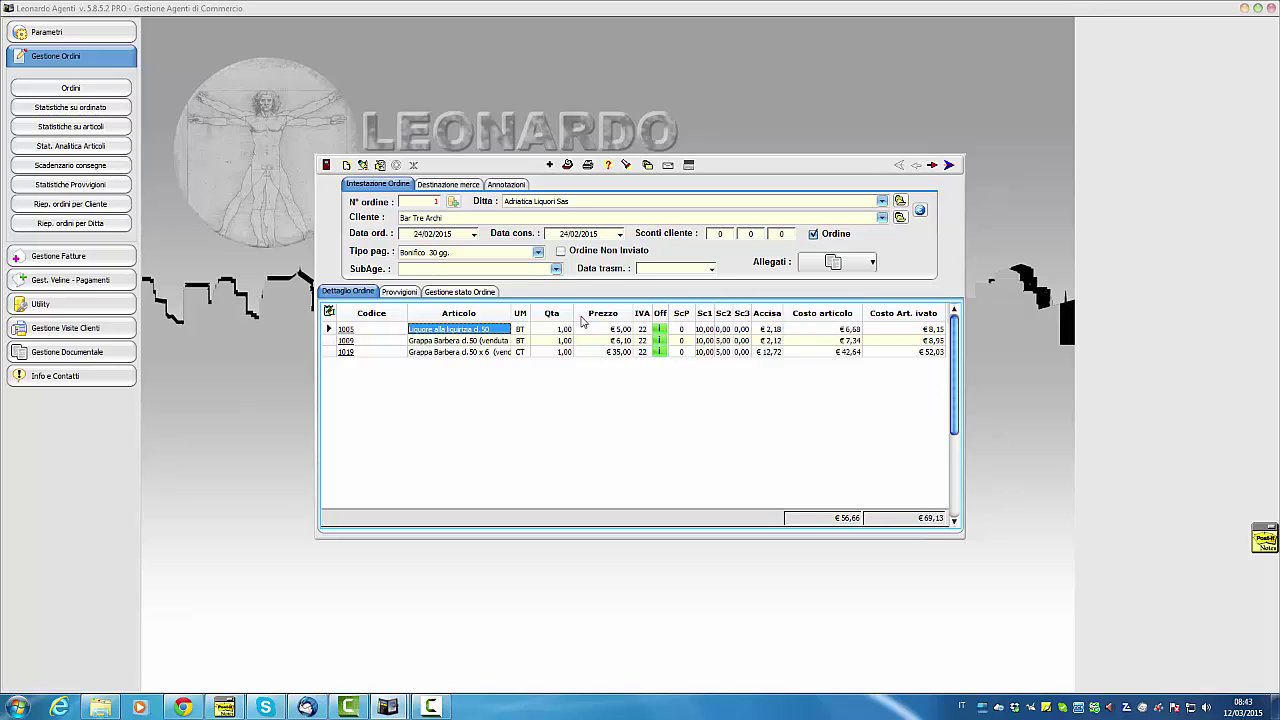
click(481, 353)
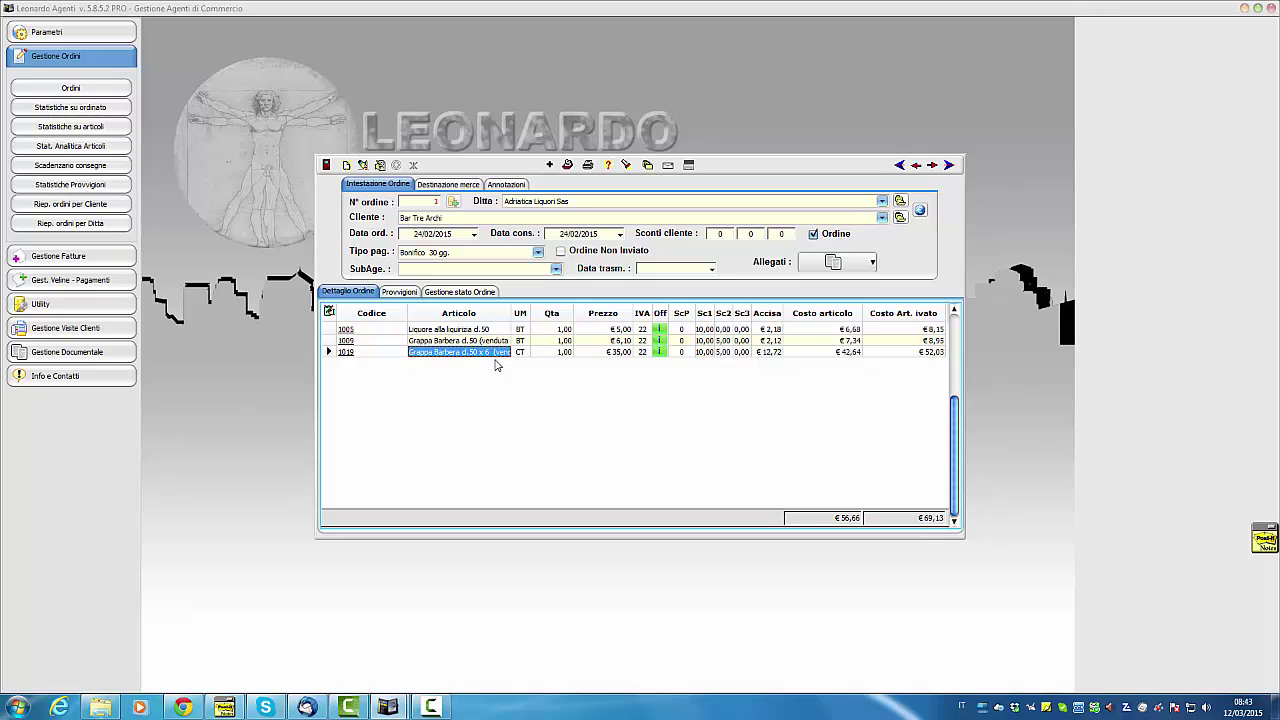
click(483, 360)
Step: Check the additional information for order article 1019, moving the dialog clear of the order lines, and try to view its image
click(345, 355)
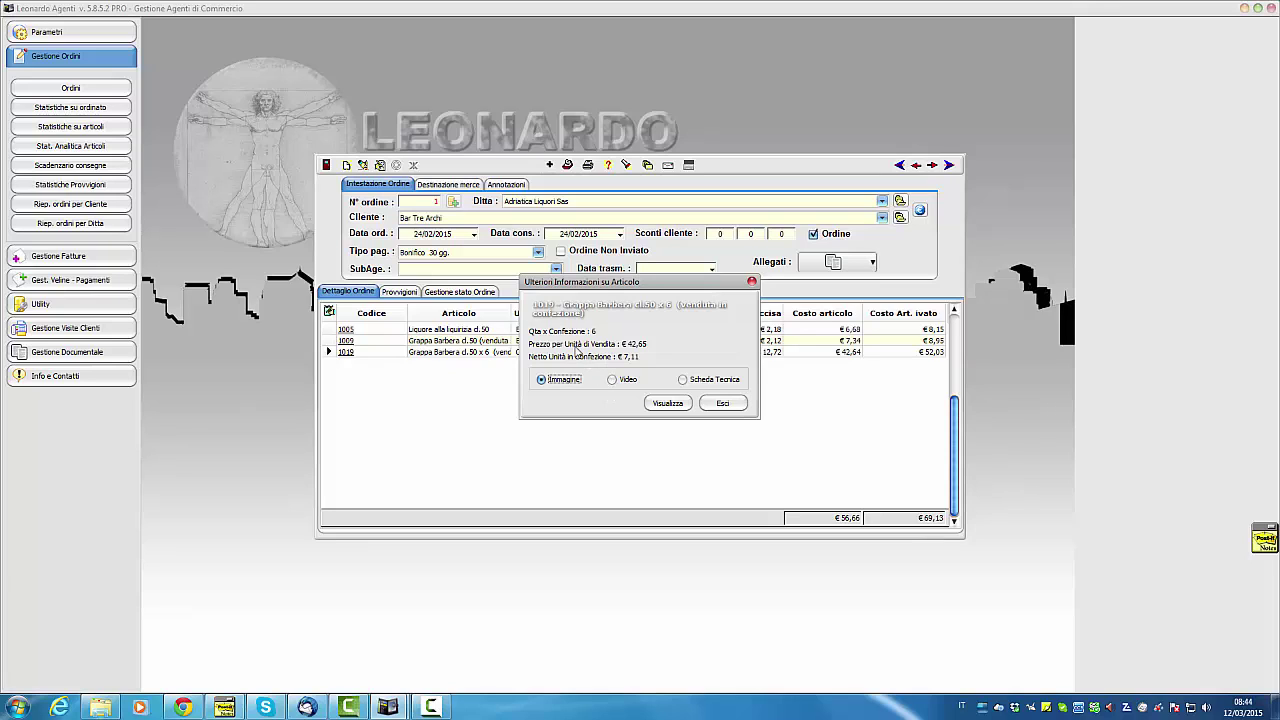
drag(603, 288, 640, 357)
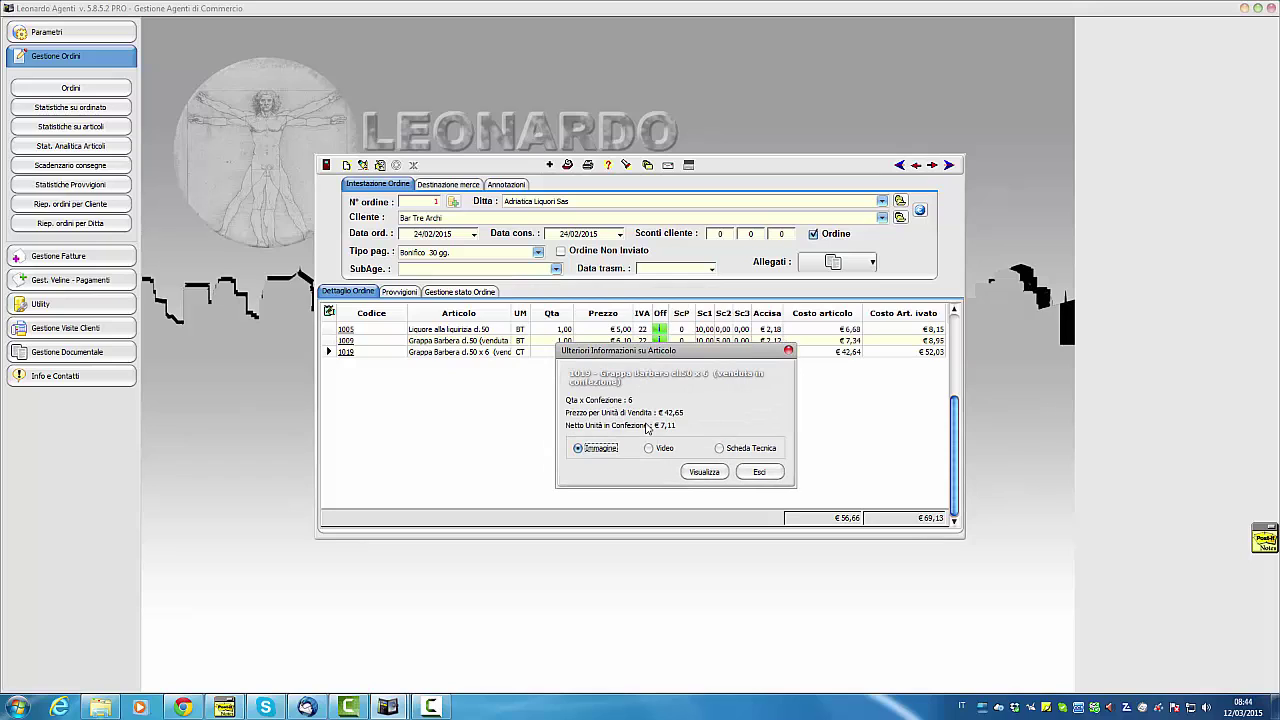
drag(674, 352, 675, 394)
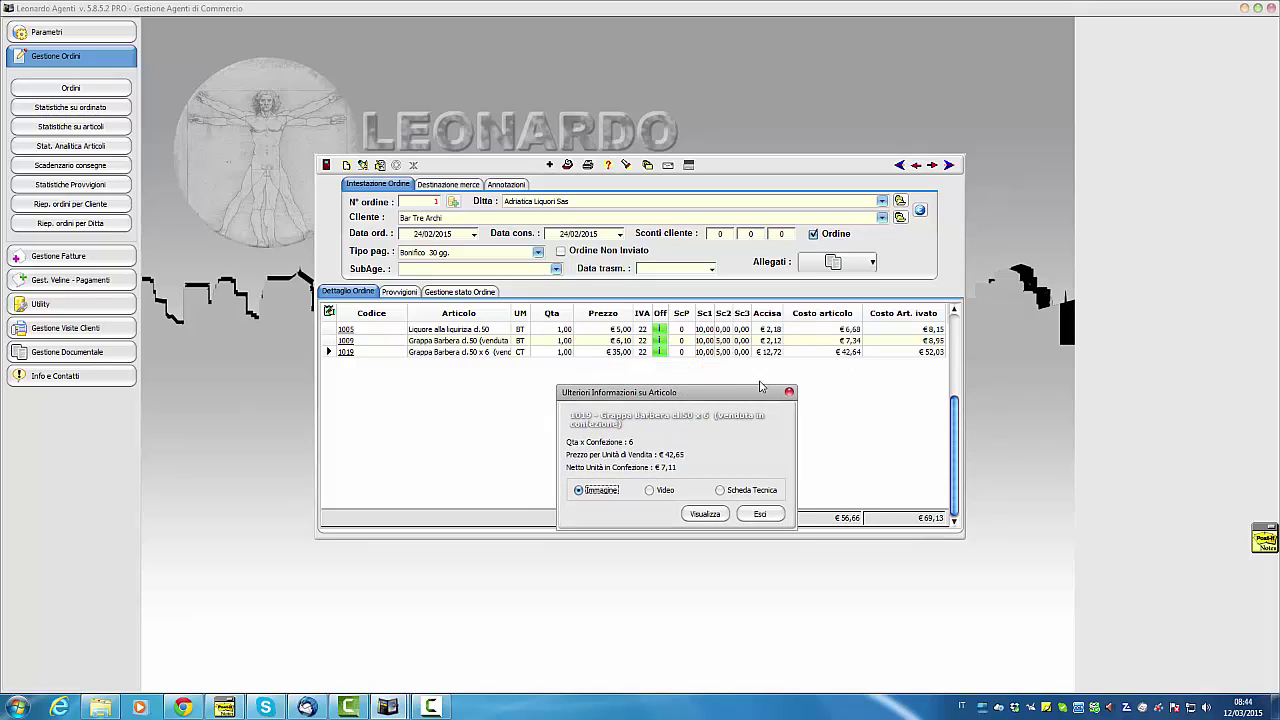
drag(757, 392, 742, 338)
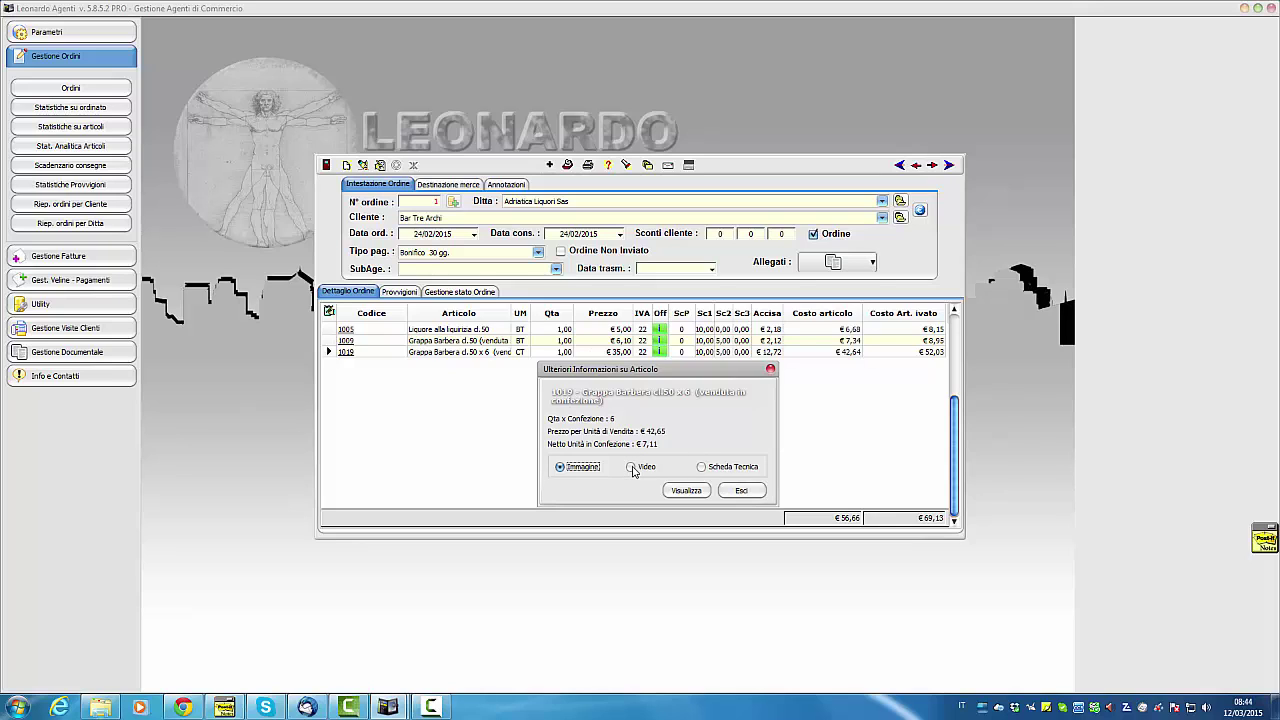
click(686, 490)
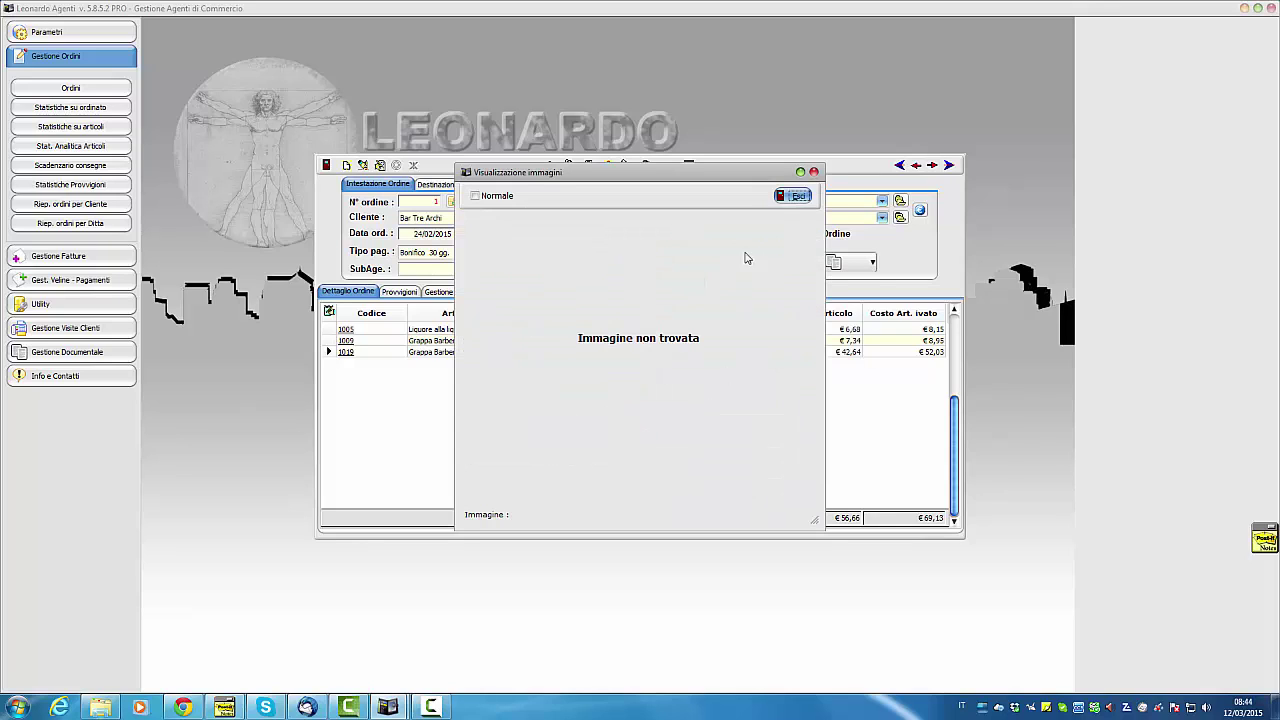
click(798, 196)
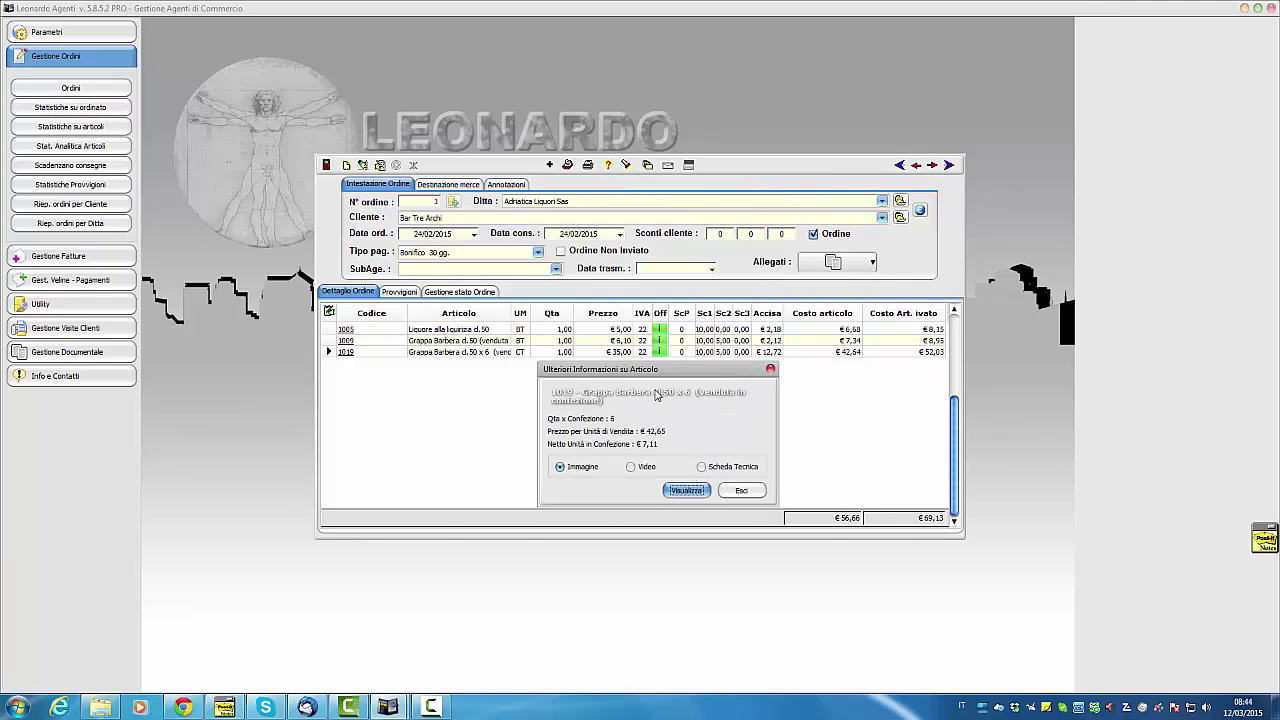
click(741, 490)
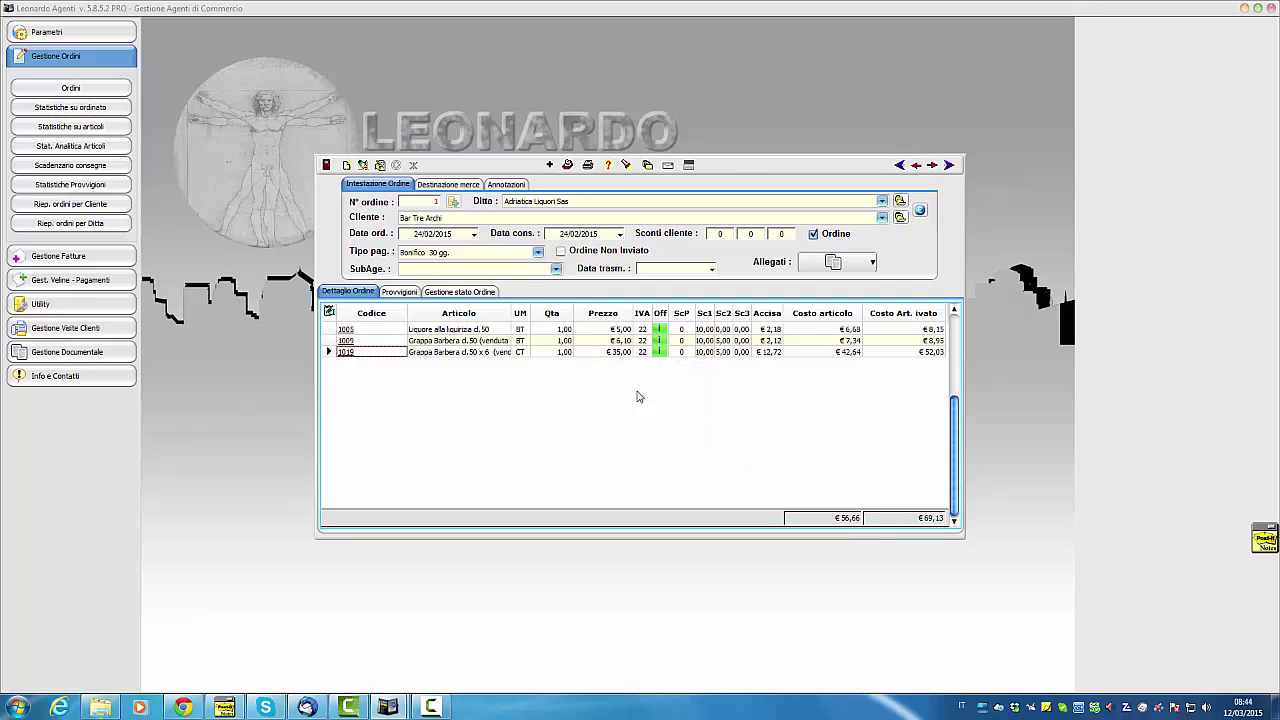
Step: Open the additional information for order article 1005 and view its image fitted to the viewer
click(456, 331)
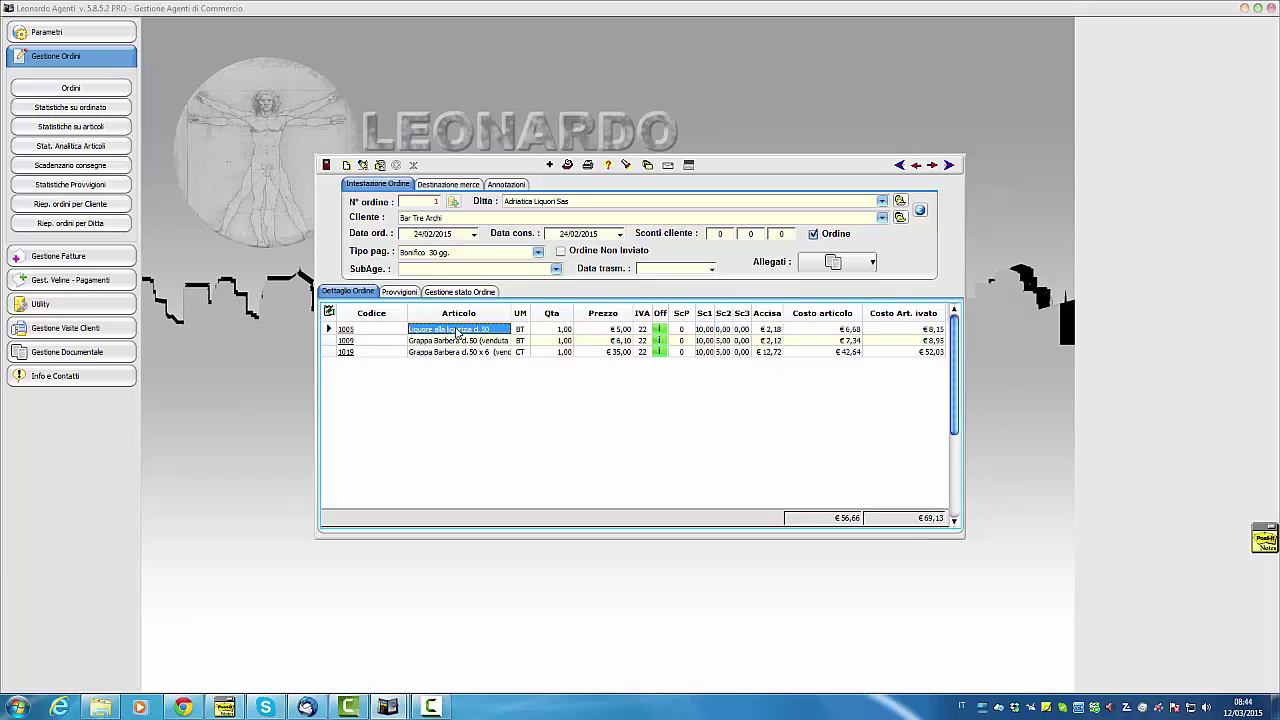
click(344, 330)
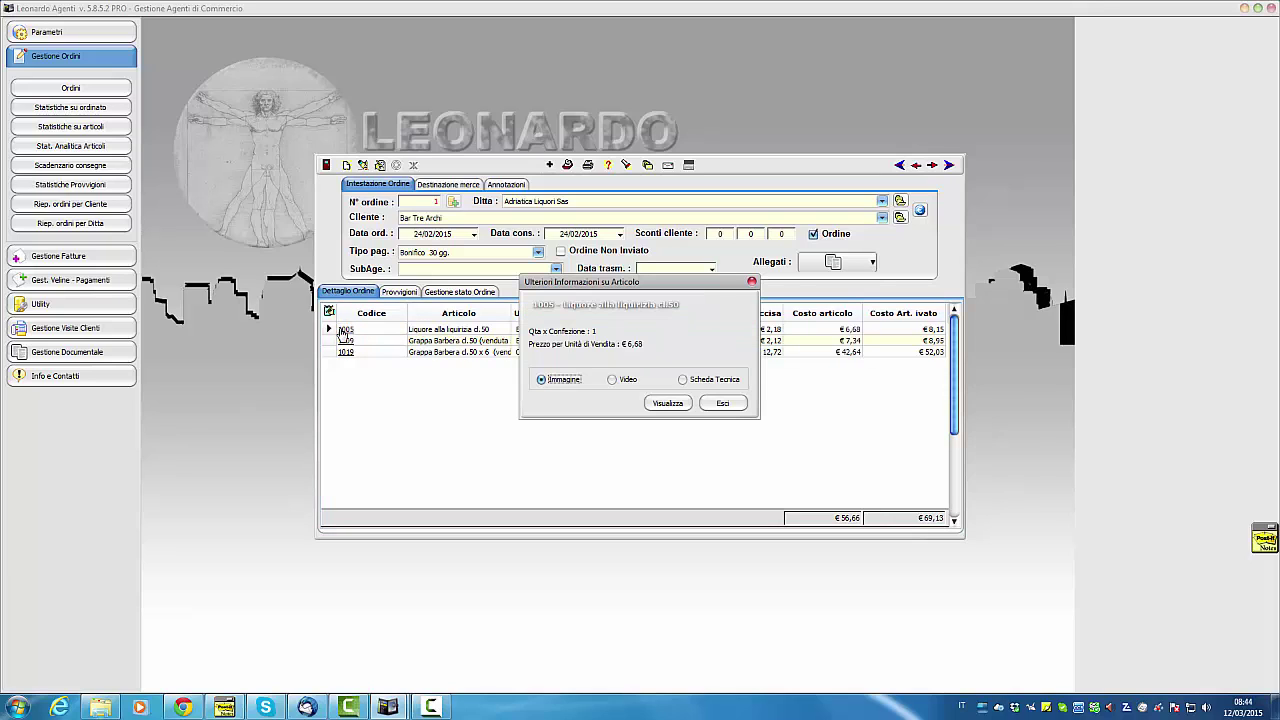
click(660, 404)
click(477, 198)
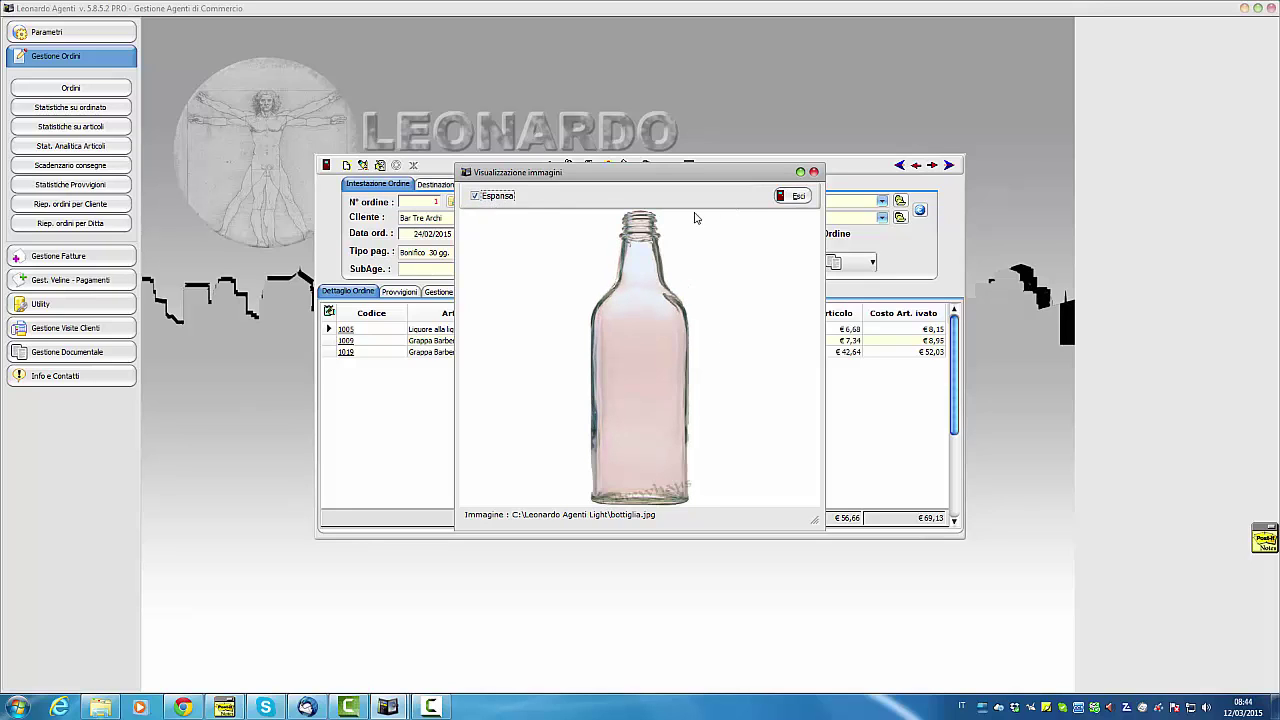
click(789, 197)
Step: Play the video of article 1005 from its additional information and close the dialog
click(612, 381)
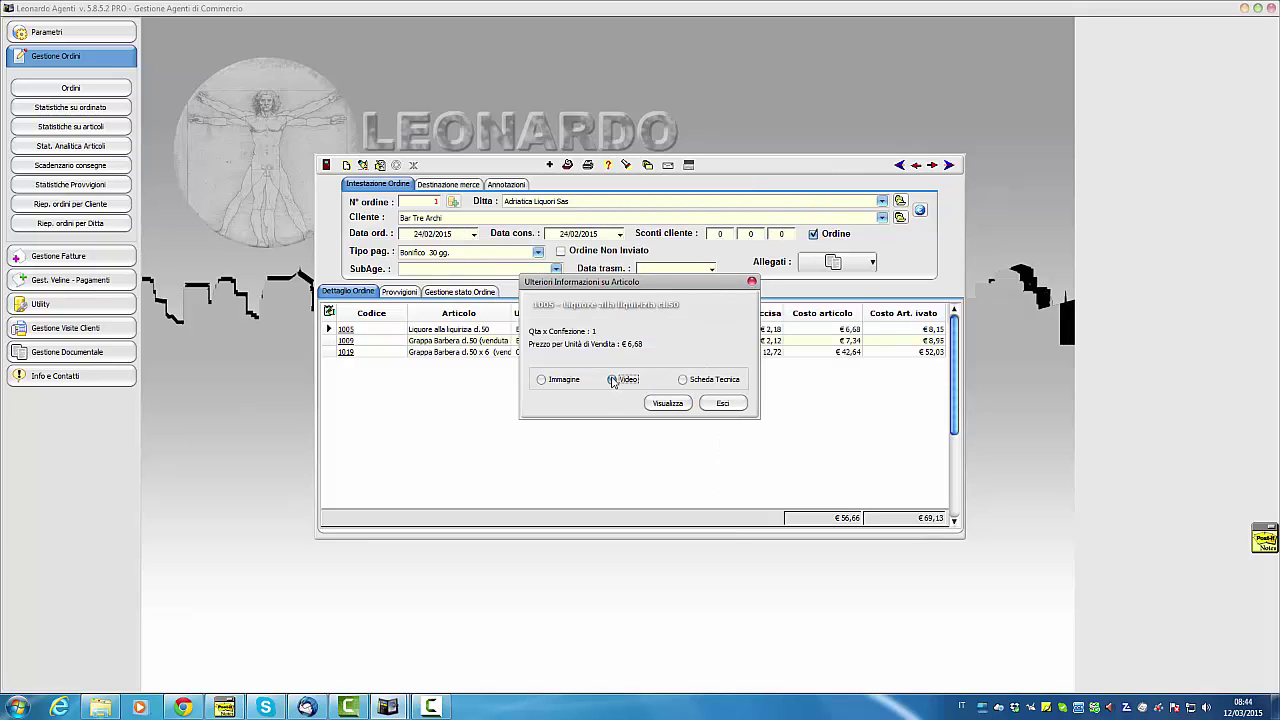
click(667, 403)
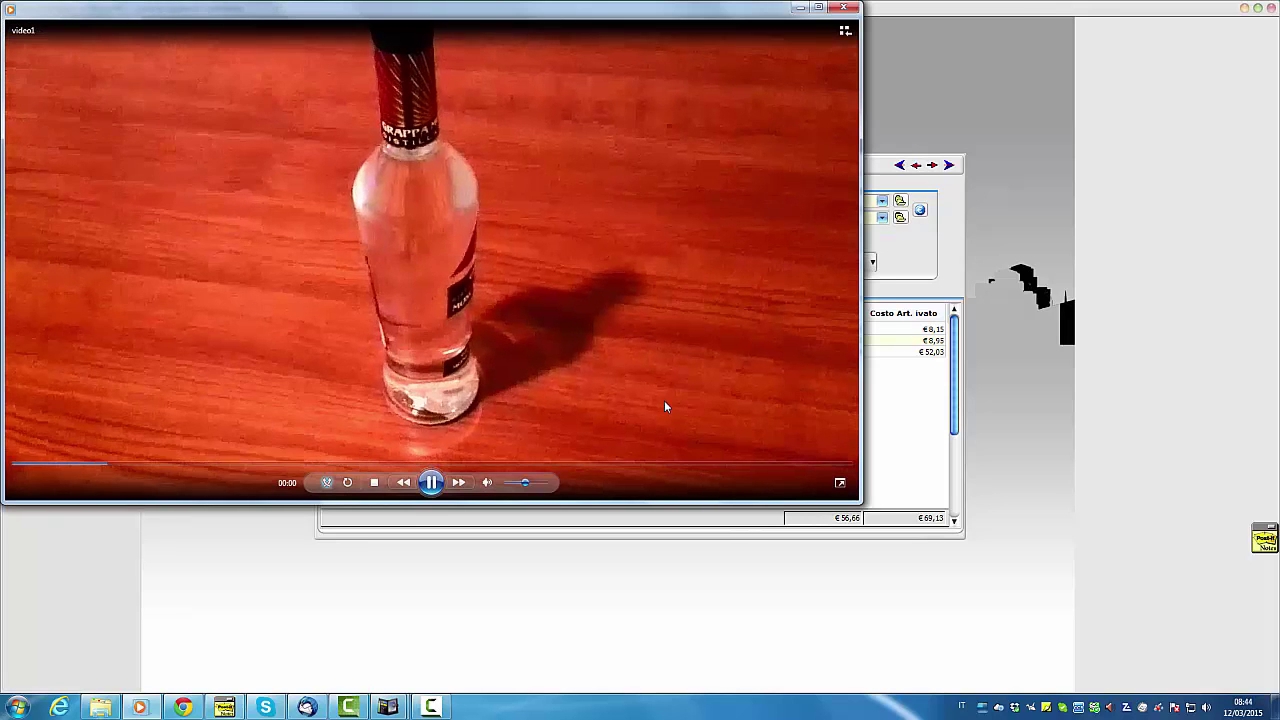
click(848, 10)
click(729, 403)
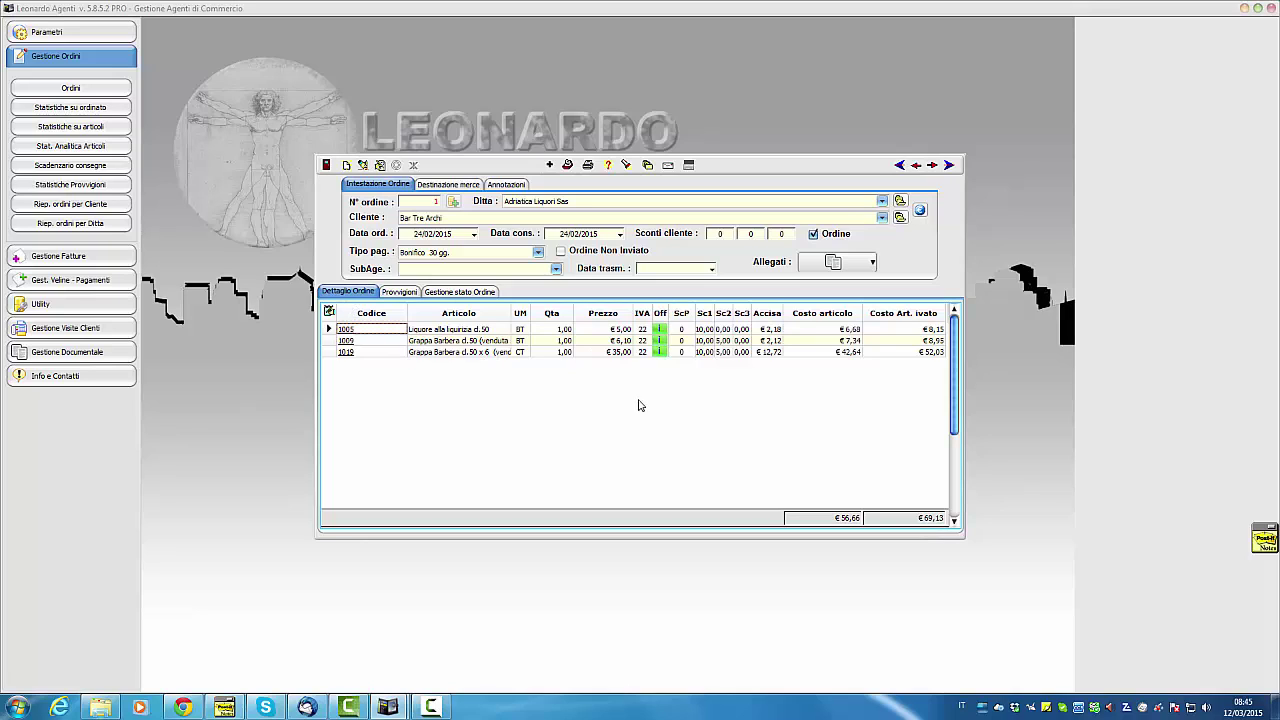
Step: Put the order into edit mode and set the price of Liquore alla liquirizia cl.50 to €8.00
click(612, 331)
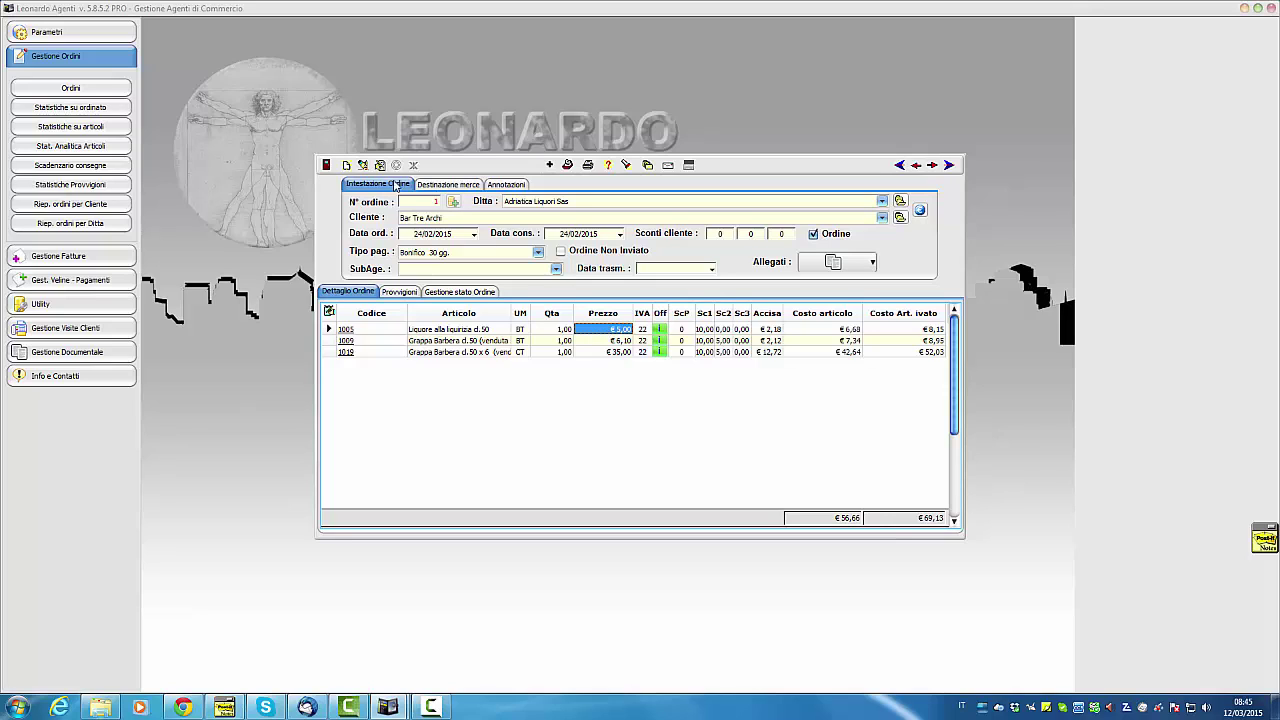
click(364, 165)
click(614, 330)
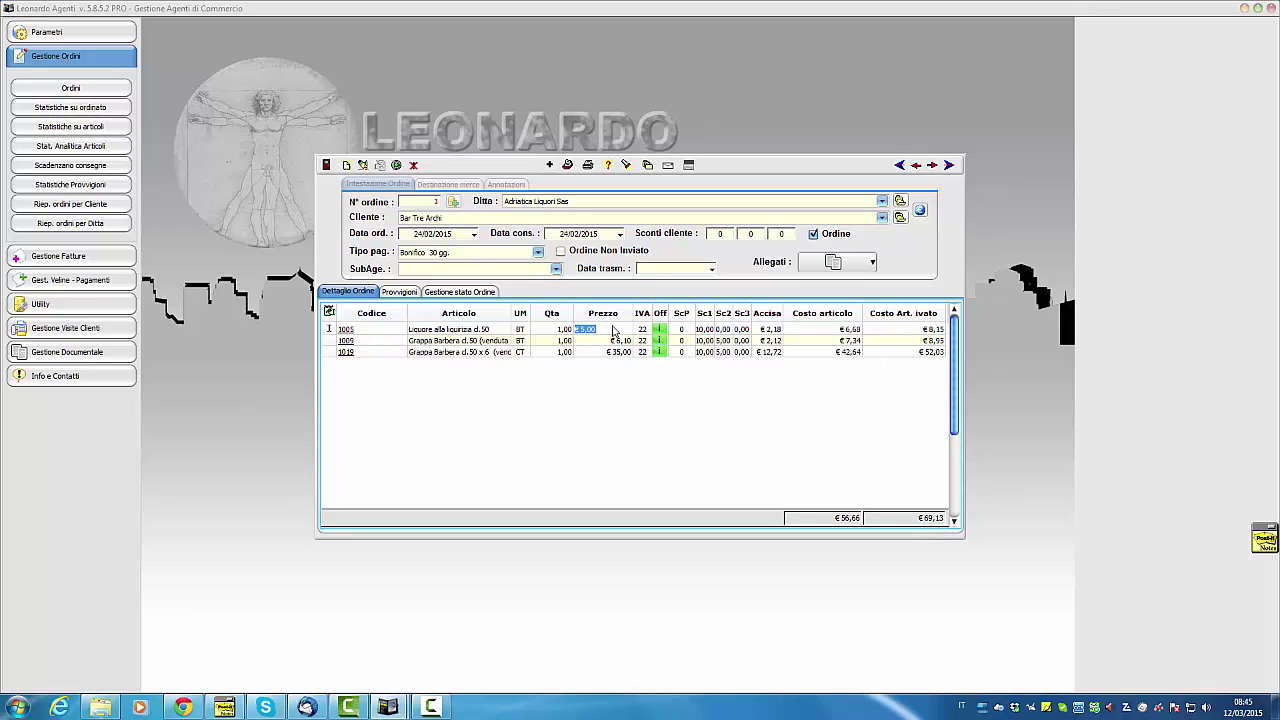
text(8)
key(Return)
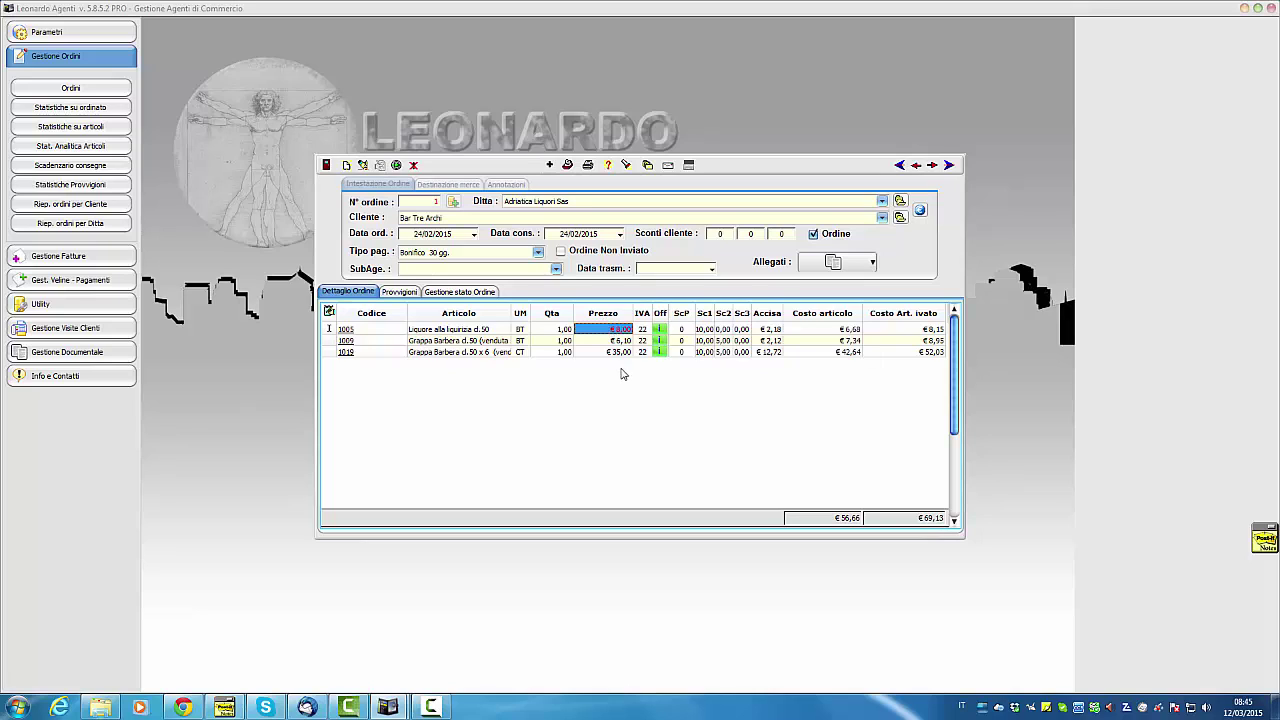
Step: Commit the price of article 1005, review its price change options without applying any, and save the order
click(600, 343)
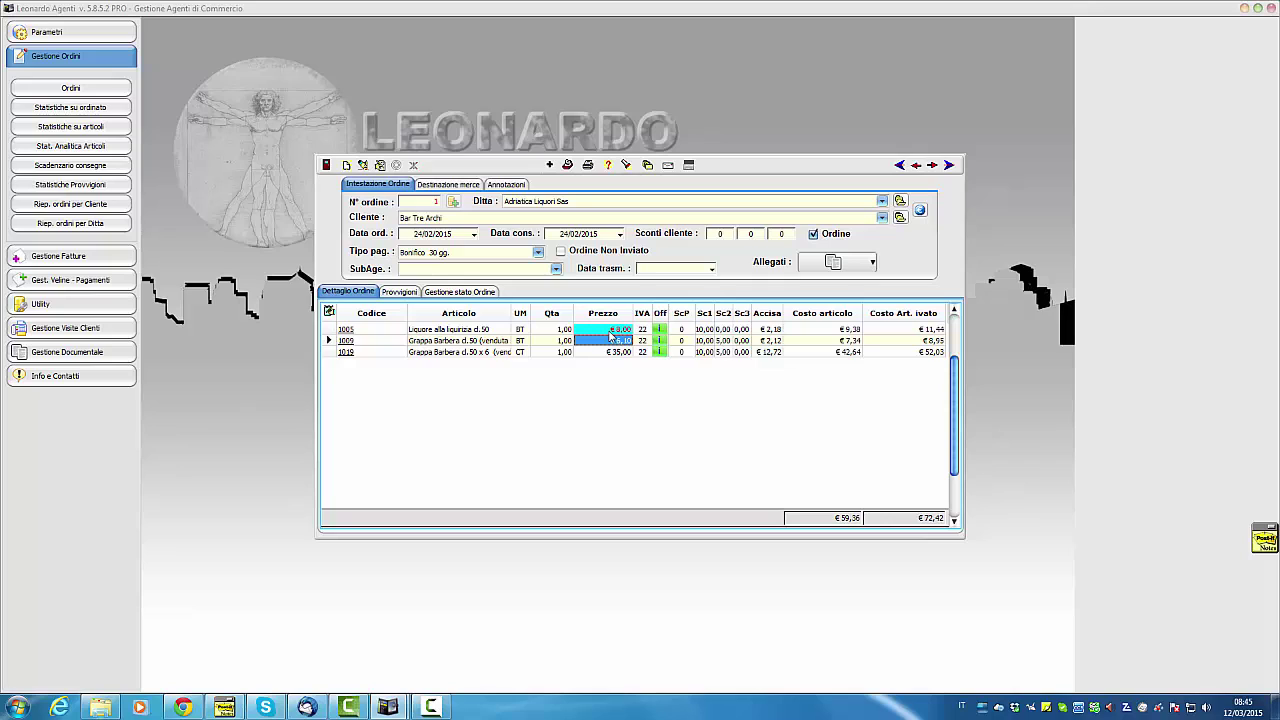
click(614, 341)
click(659, 333)
click(716, 392)
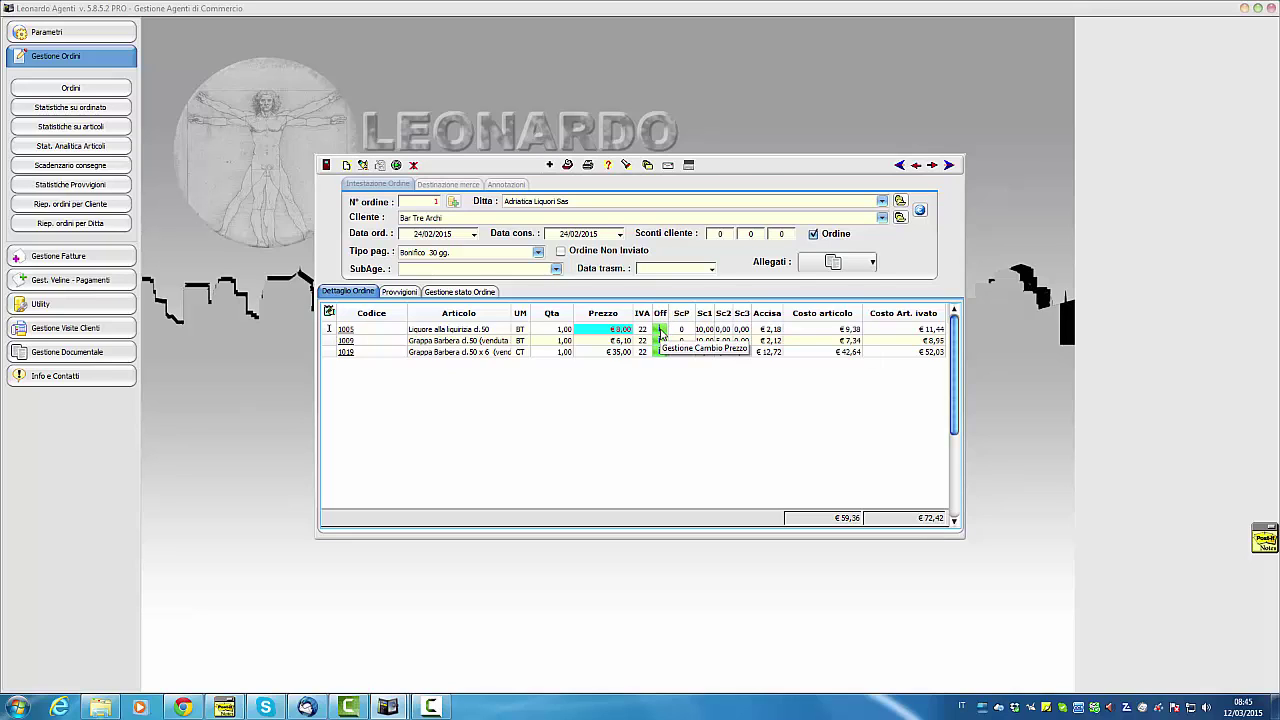
click(660, 333)
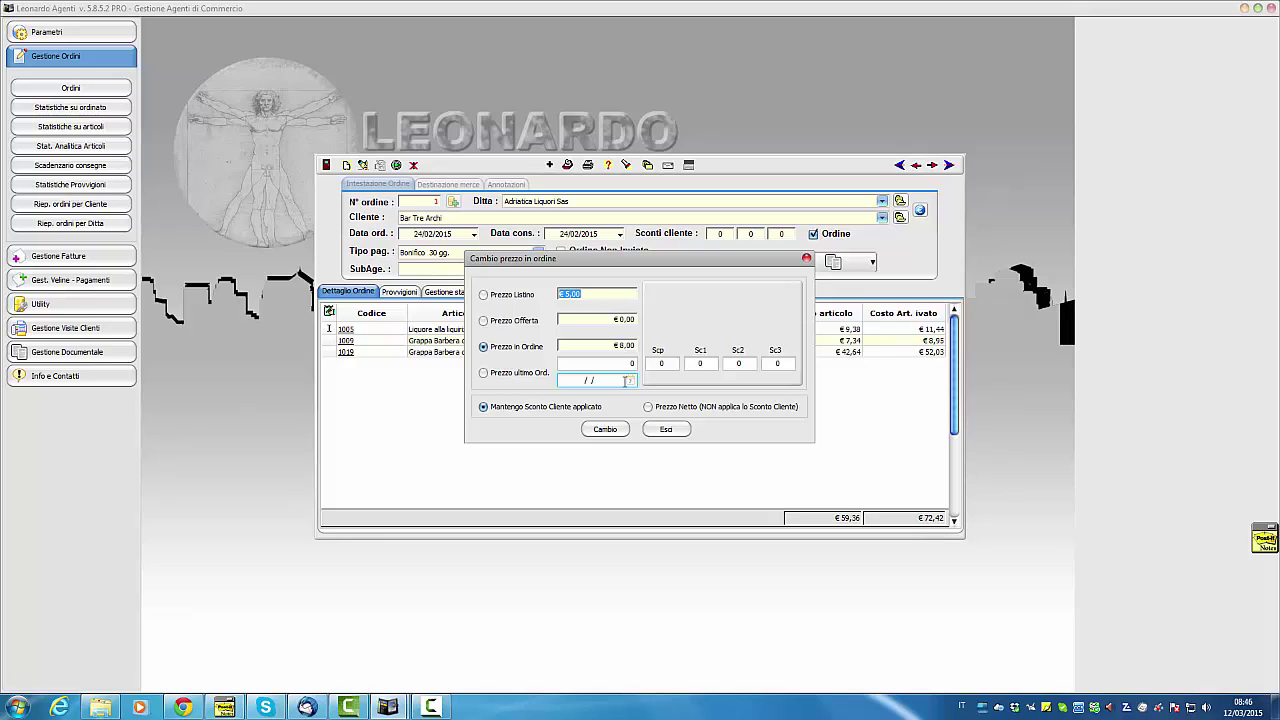
click(669, 434)
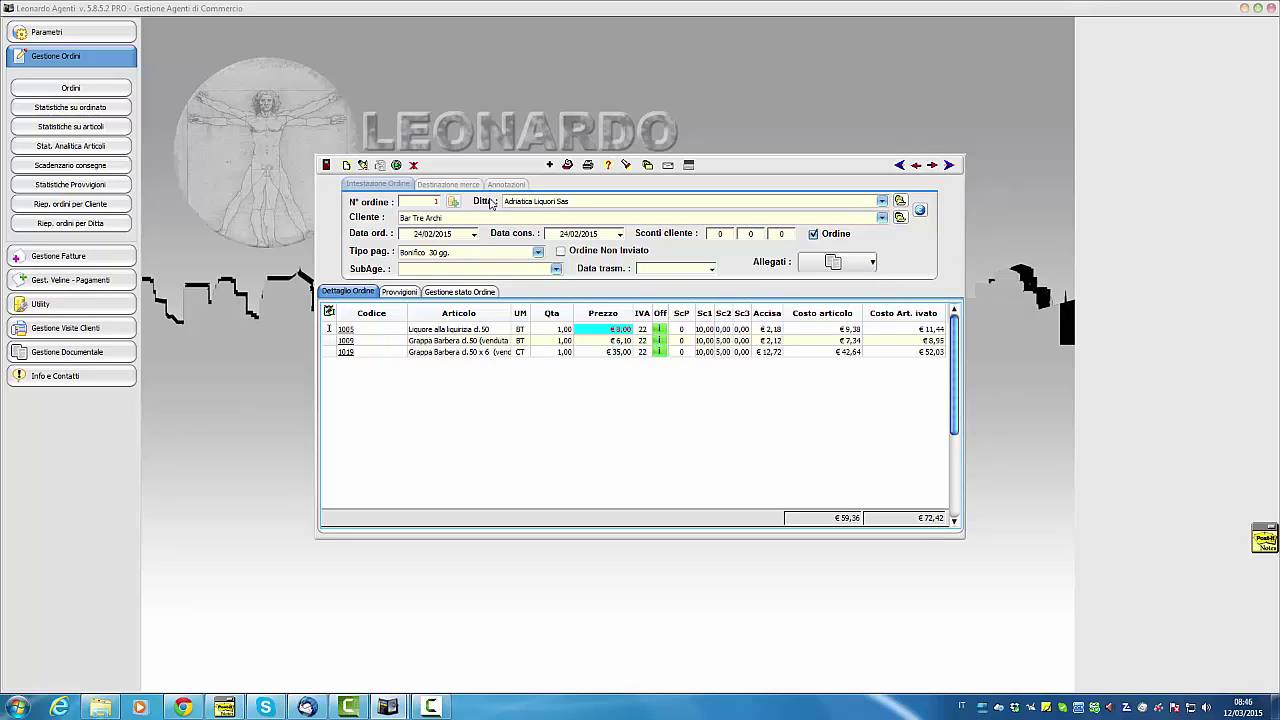
click(396, 166)
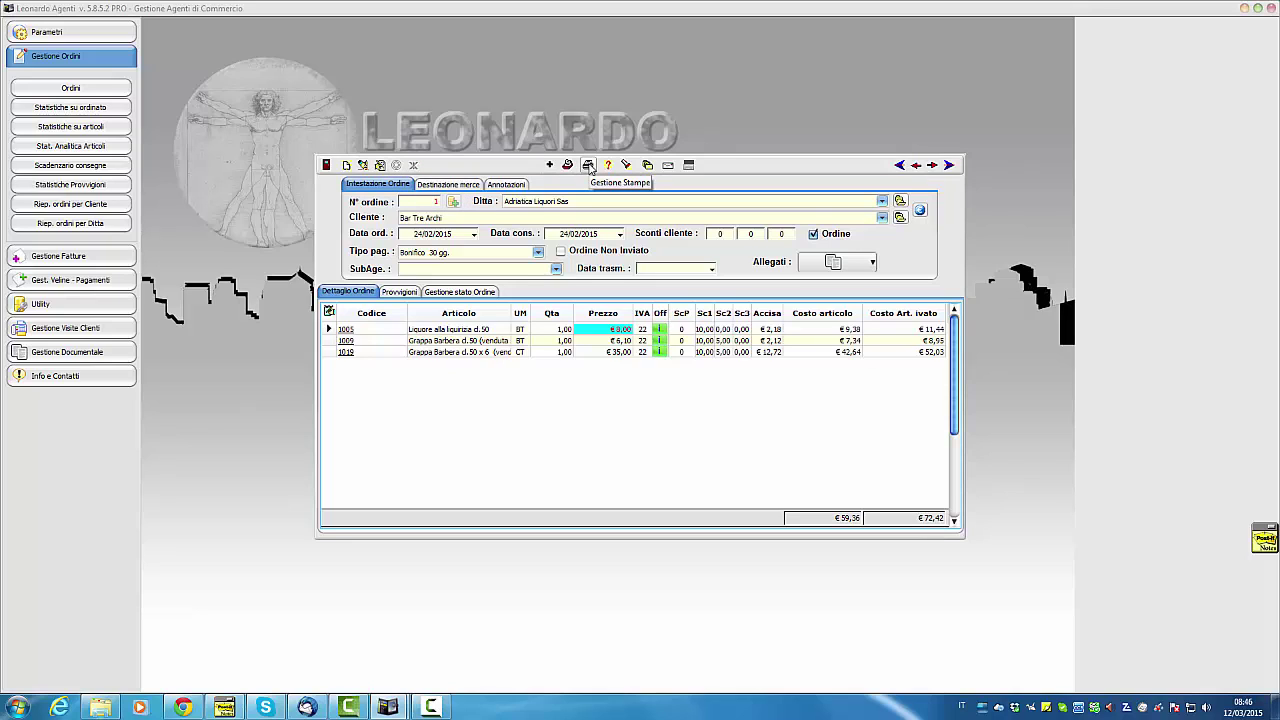
Step: Preview the printout of the current order, look through both of its pages and close the preview
click(588, 165)
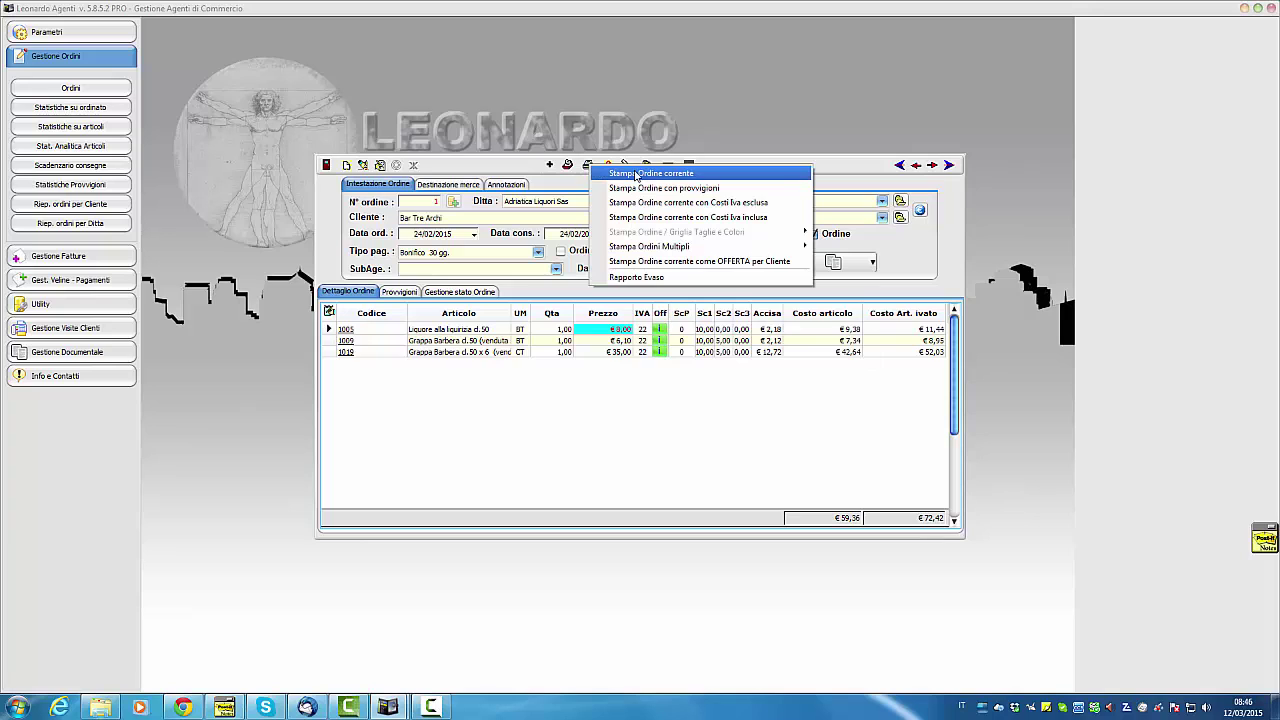
click(636, 174)
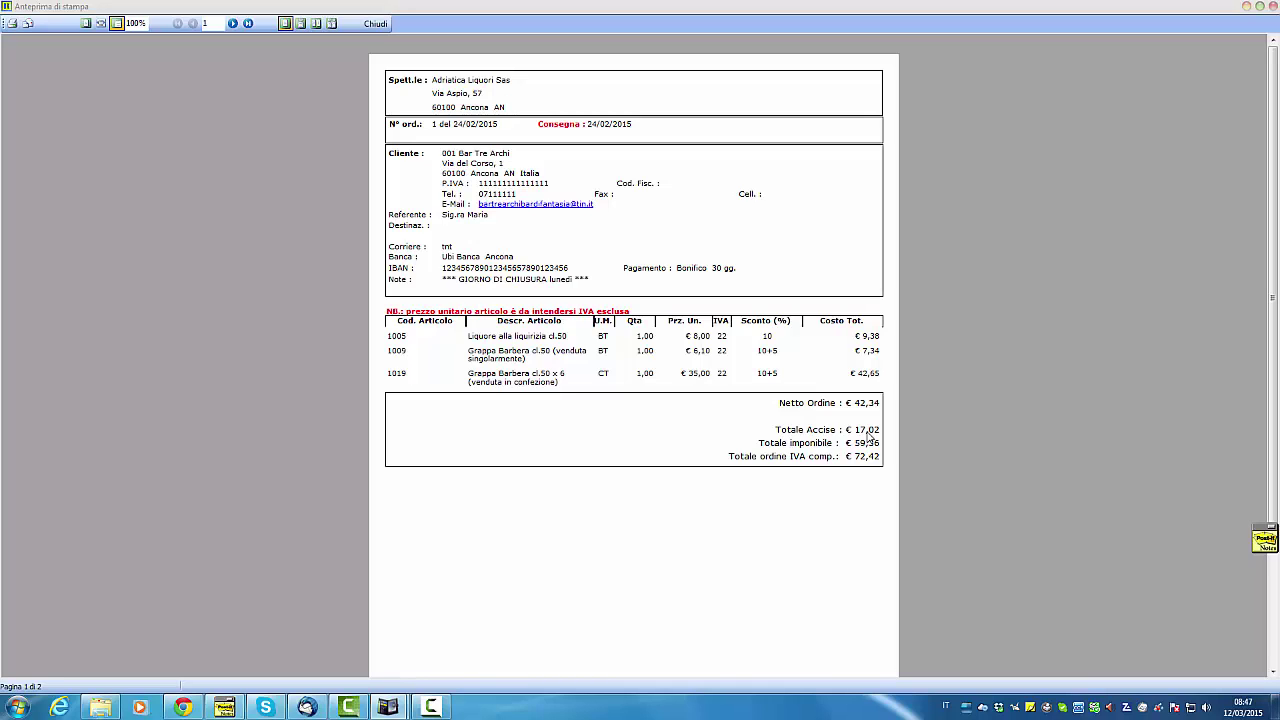
click(233, 23)
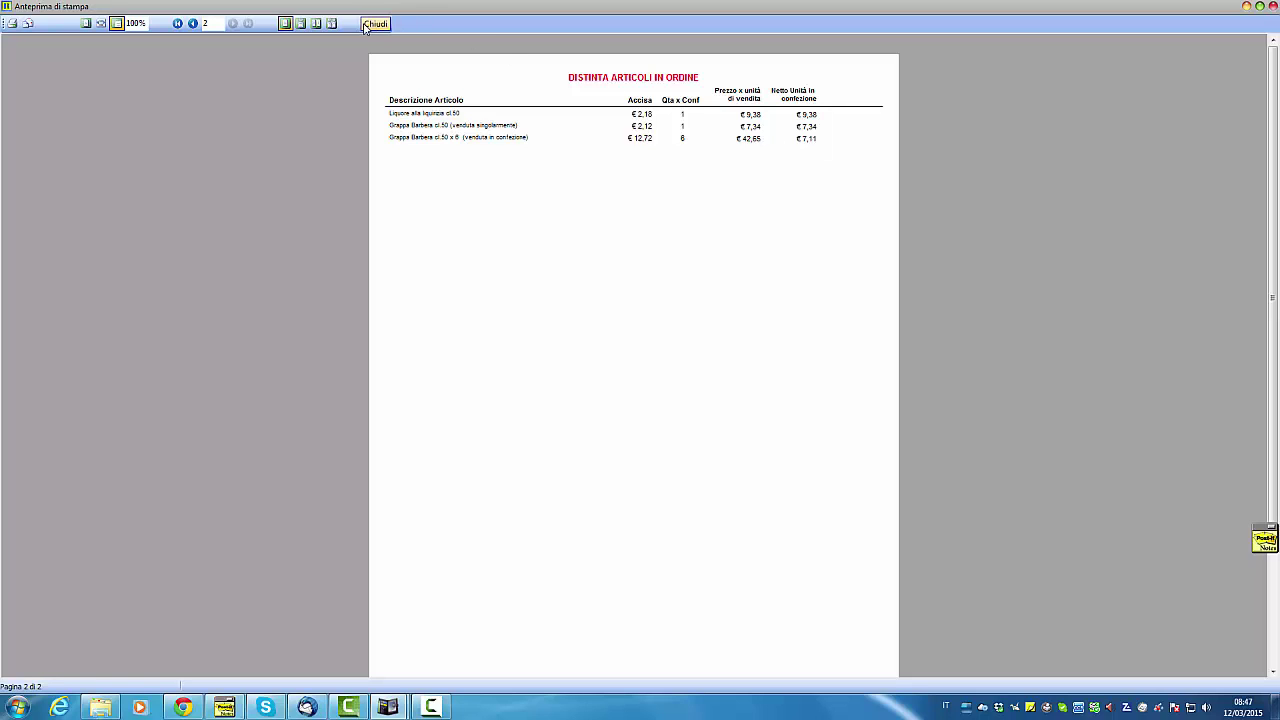
click(194, 23)
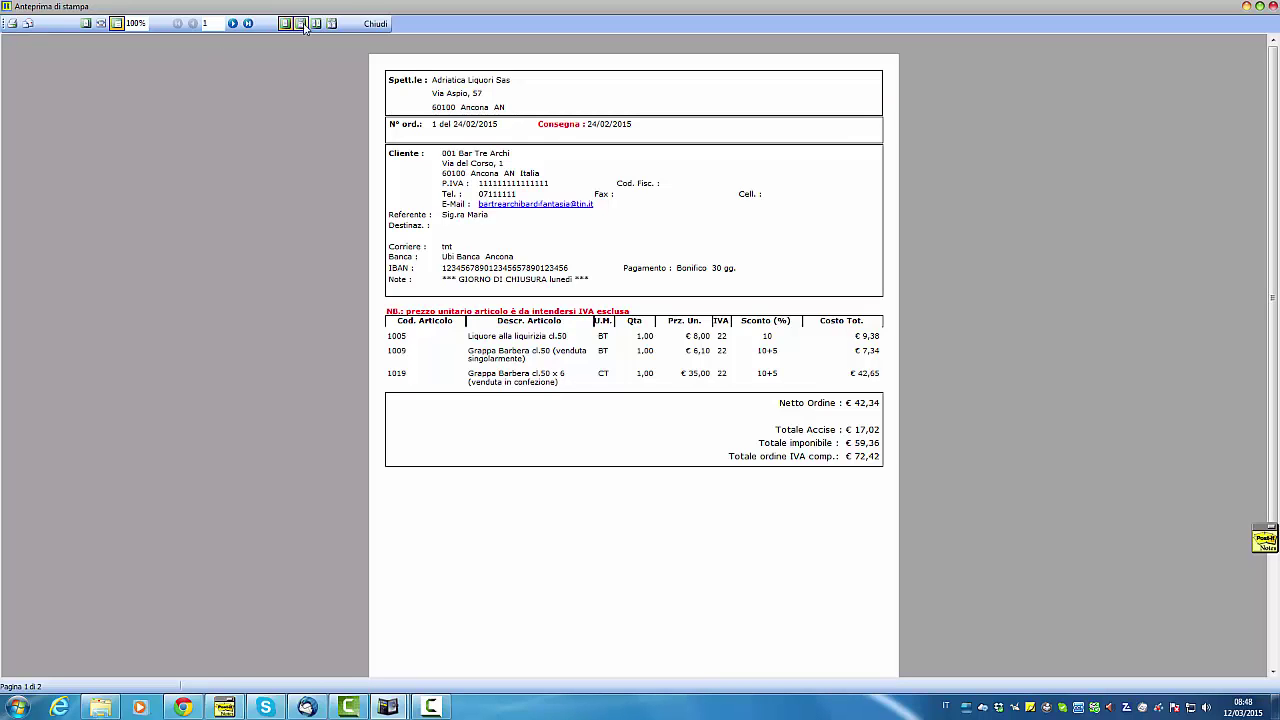
click(375, 23)
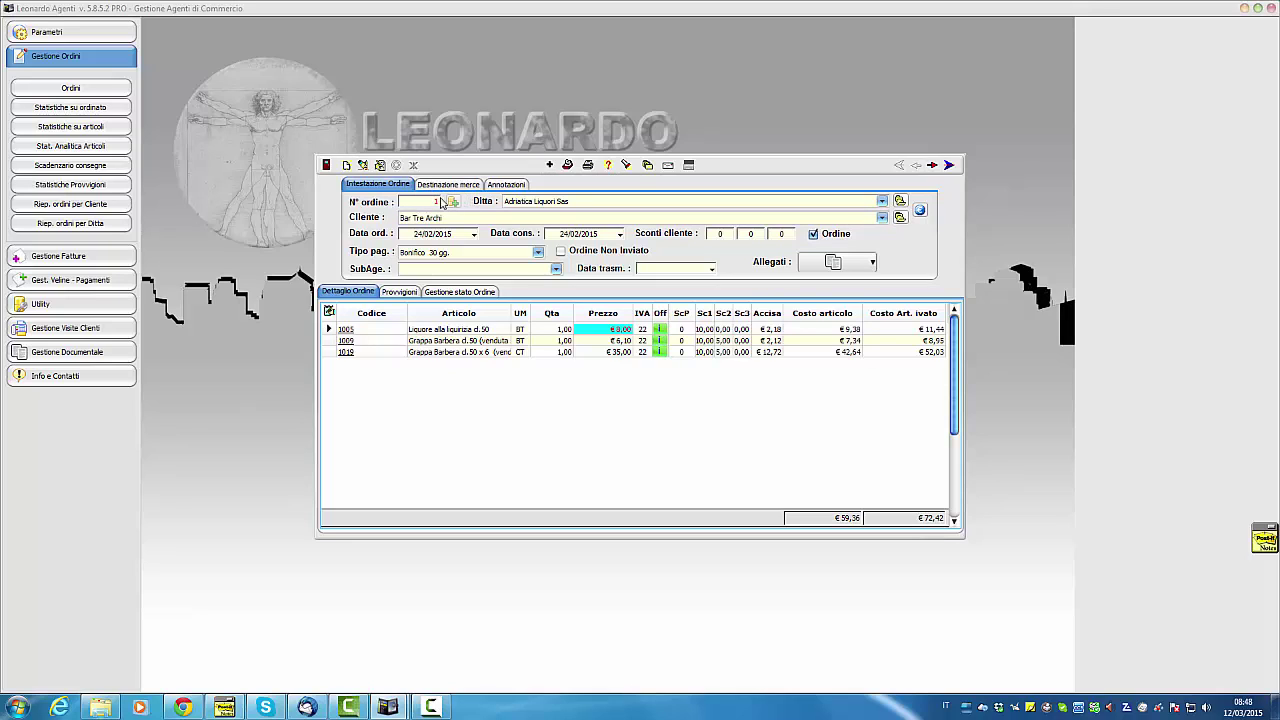
Step: Review the order's goods destination, annotations and commissions, returning to the order header and the order detail
click(452, 187)
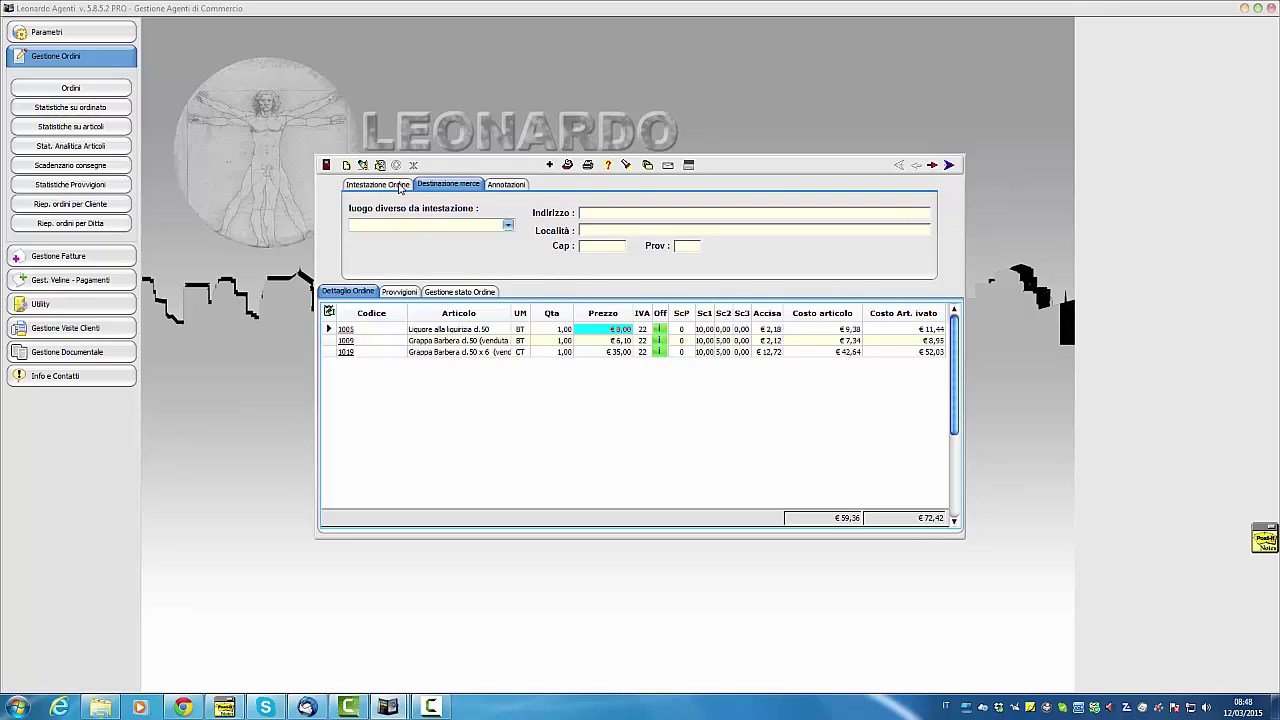
click(399, 187)
click(512, 186)
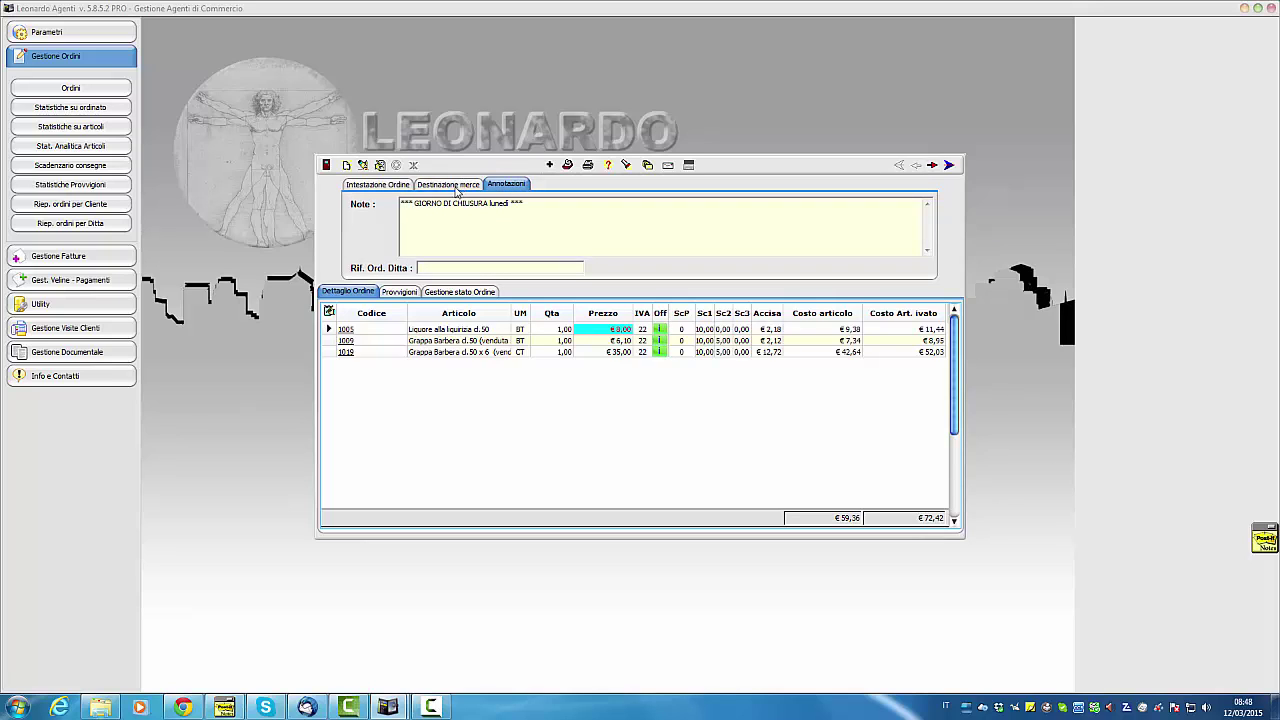
click(449, 188)
click(398, 187)
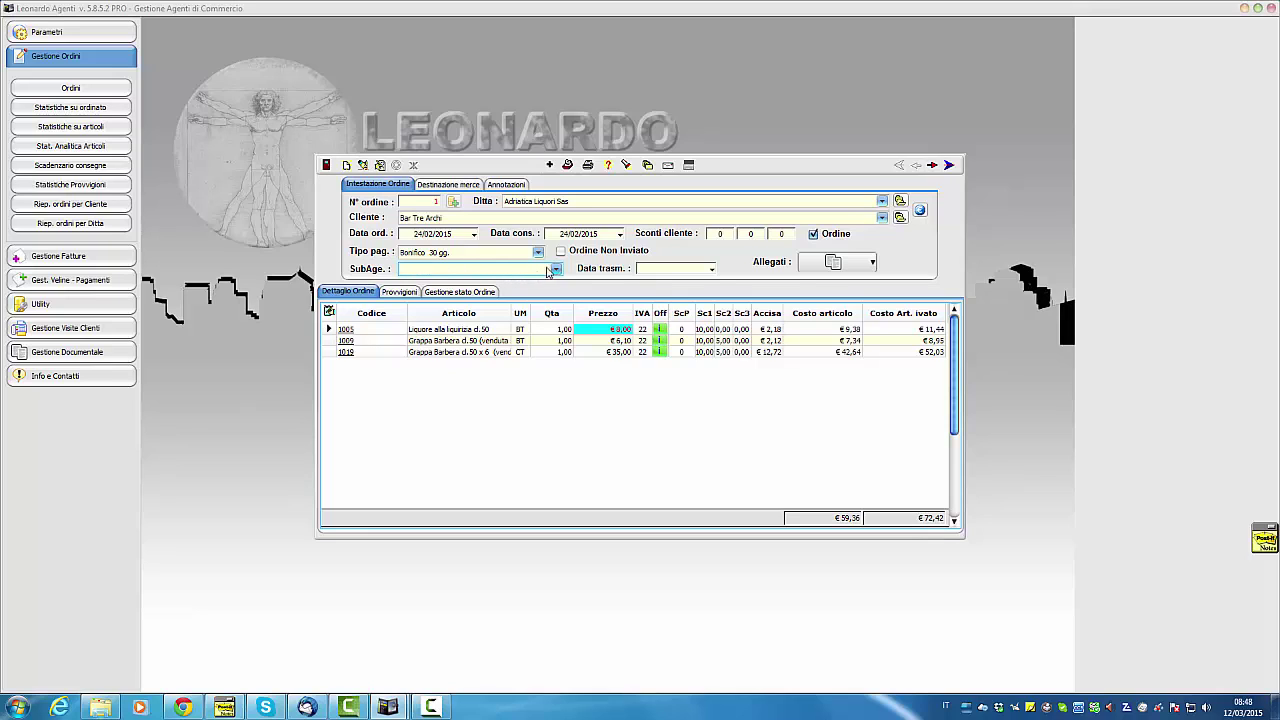
click(406, 293)
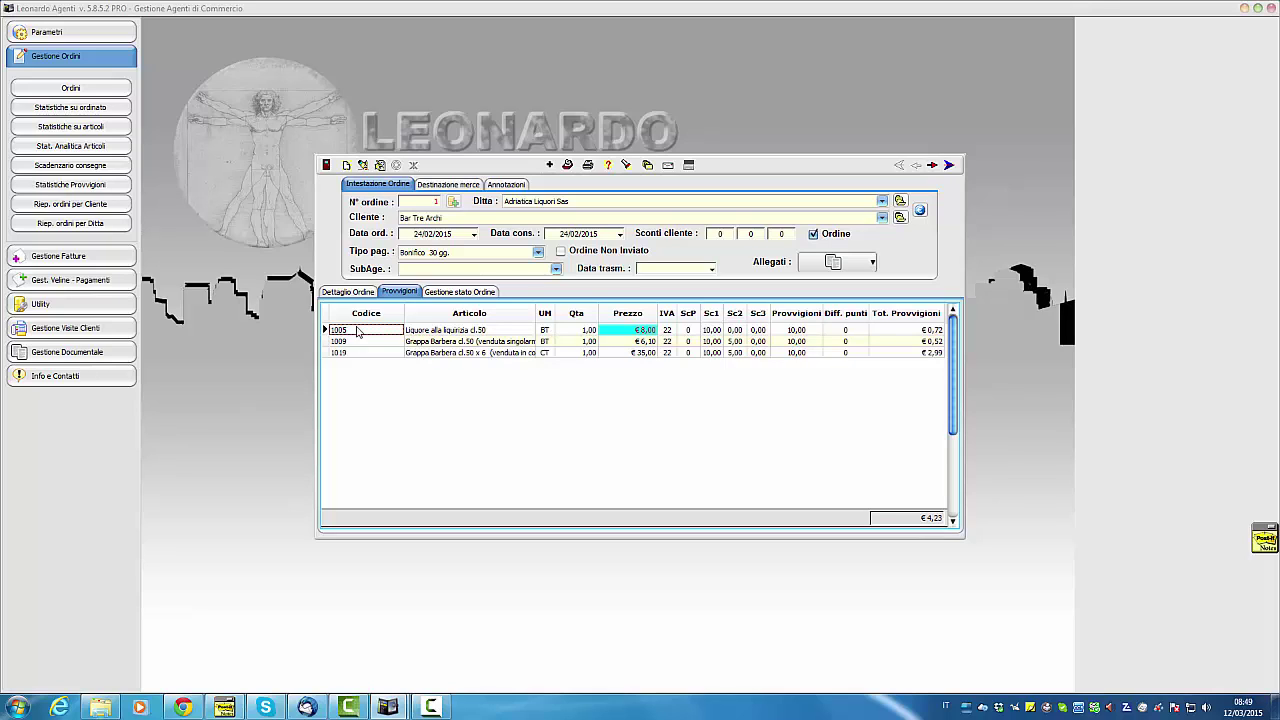
click(354, 292)
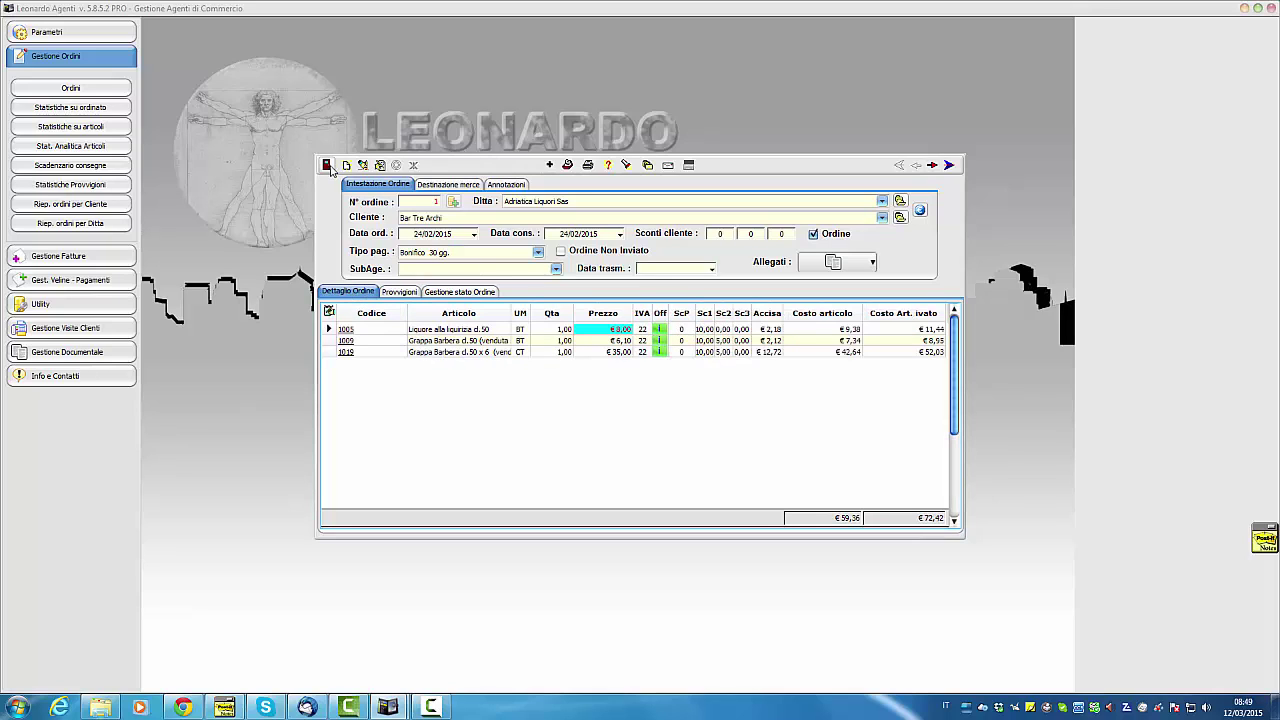